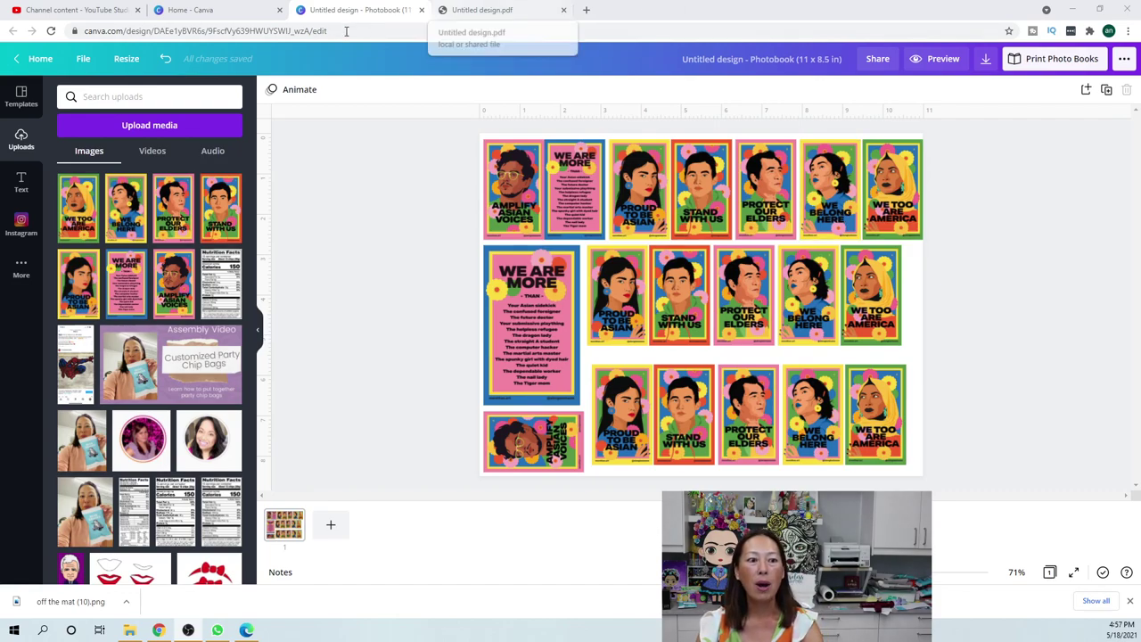
Leave the sticker sheet editor and go back to the Canva home page.
click(38, 58)
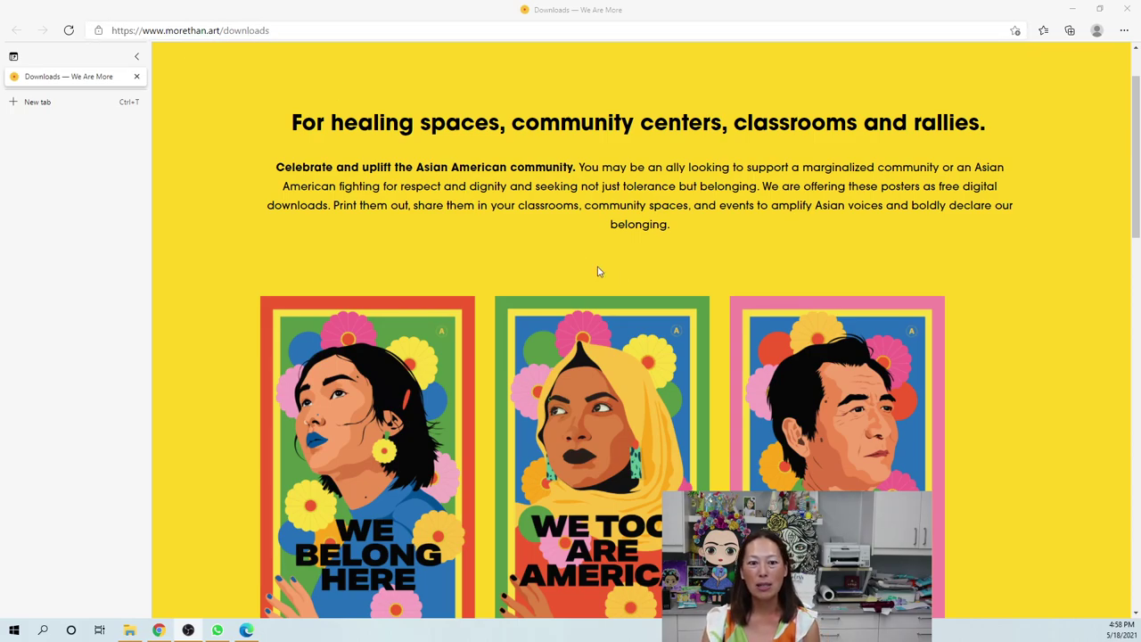
Scroll the We Are More downloads page to look over the free AAPI posters.
scroll(622, 283, down, 1)
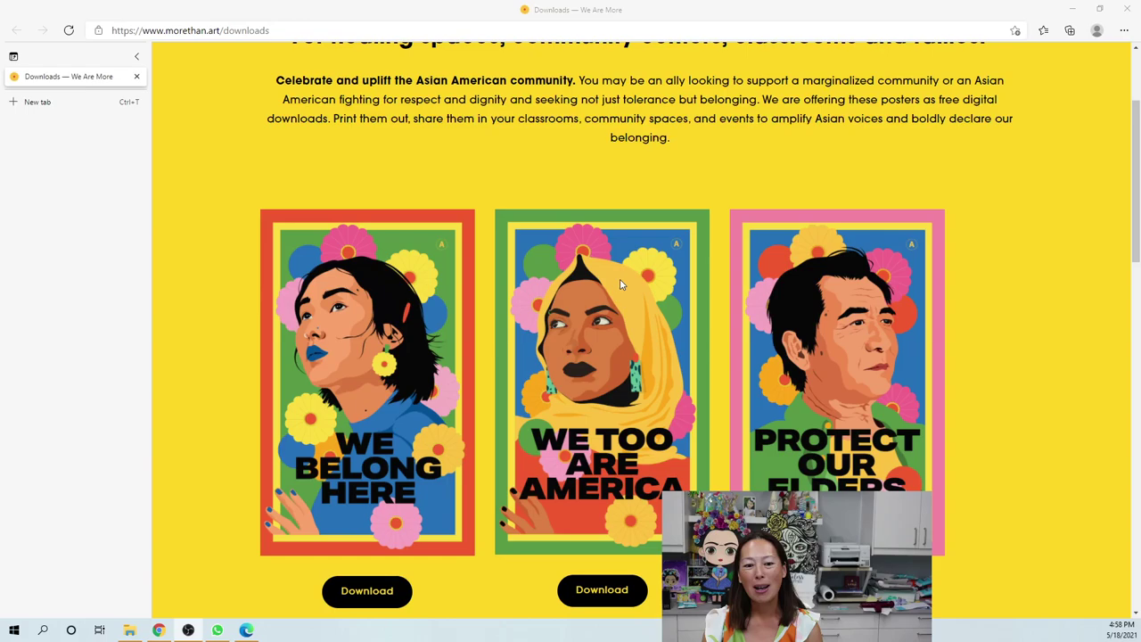
scroll(622, 283, up, 1)
scroll(619, 282, down, 1)
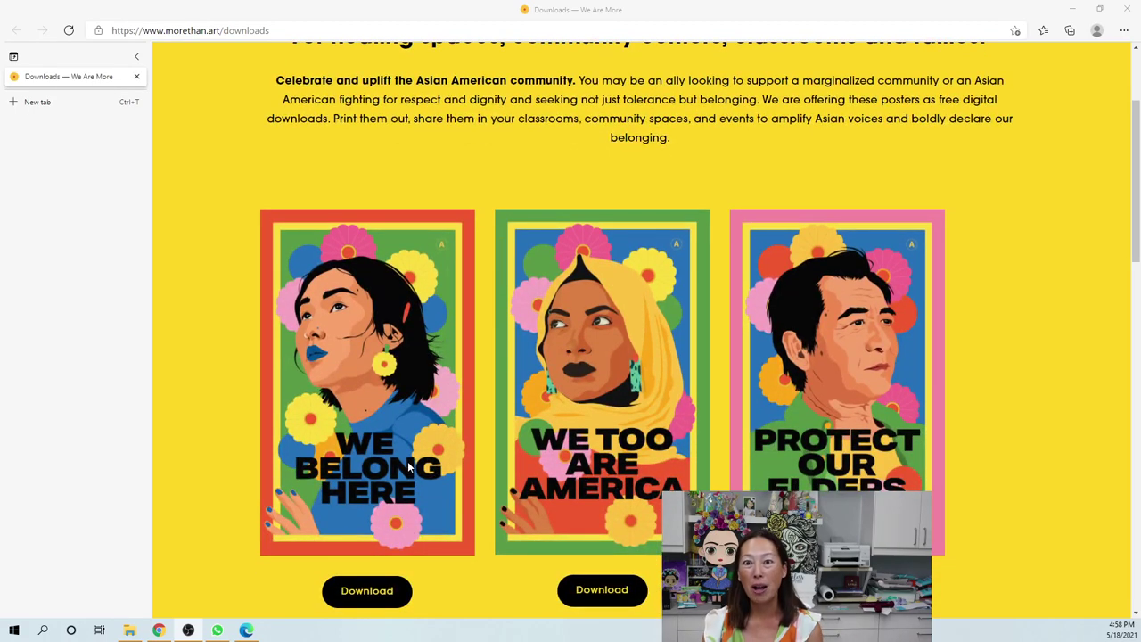
scroll(407, 464, up, 2)
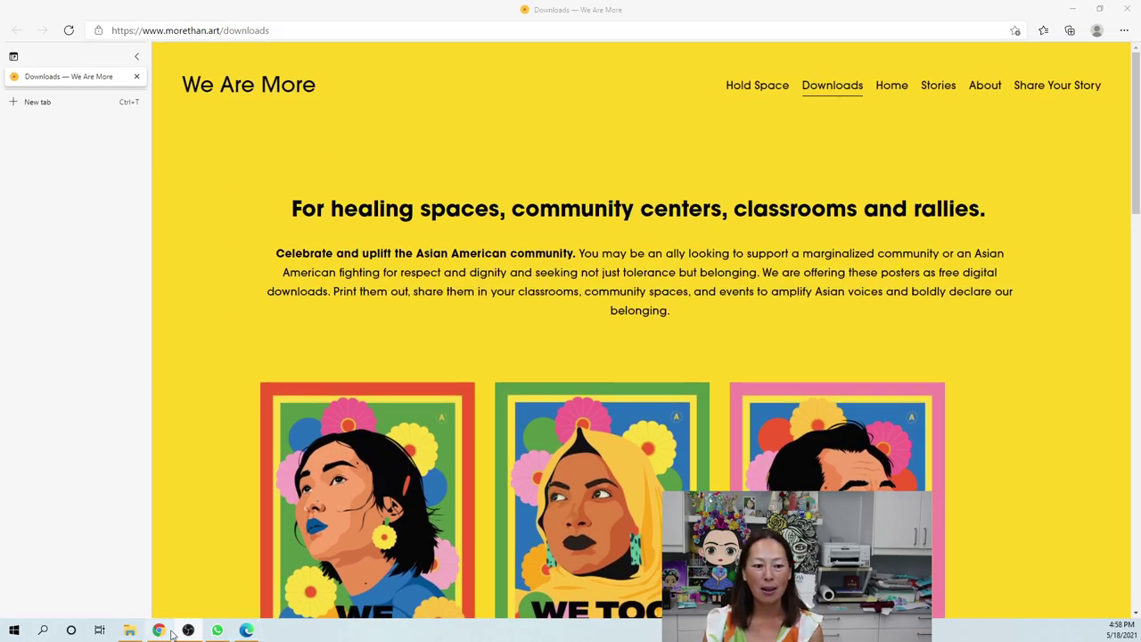
Back in Canva, search for '8.5' and pick the Photo Book (11 × 8.5 in) format.
mouse_move(164, 634)
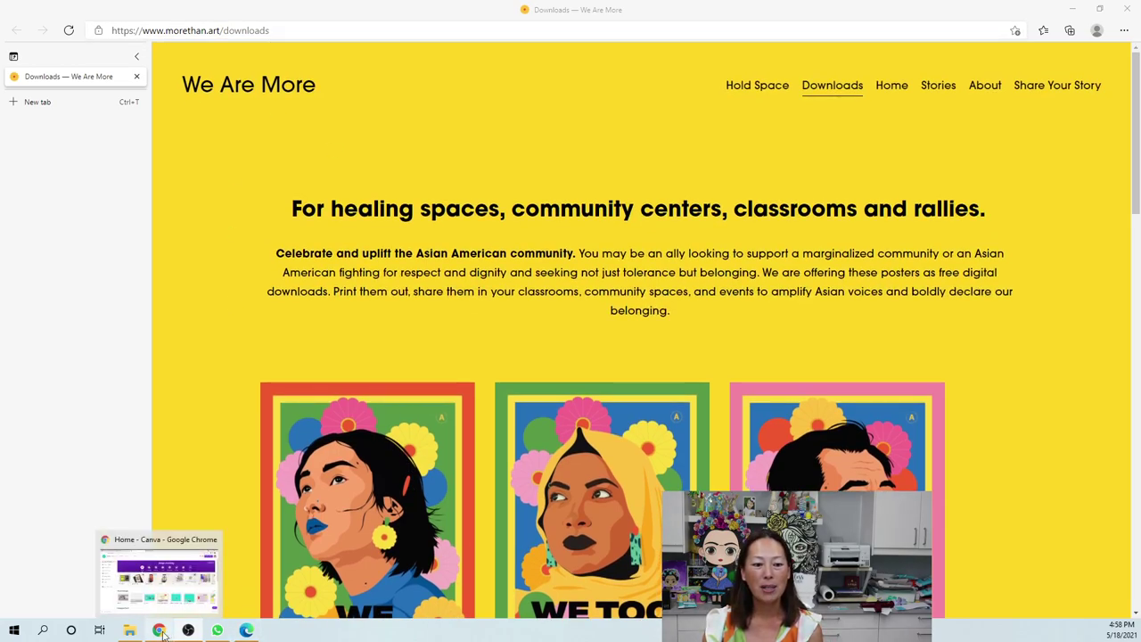
click(160, 631)
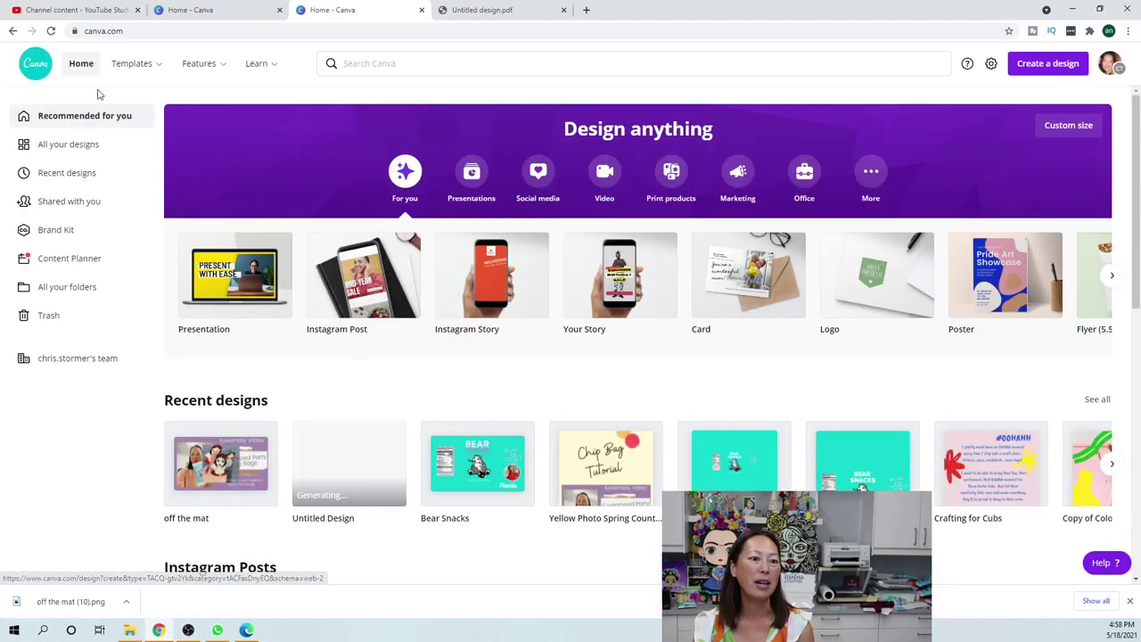
click(448, 60)
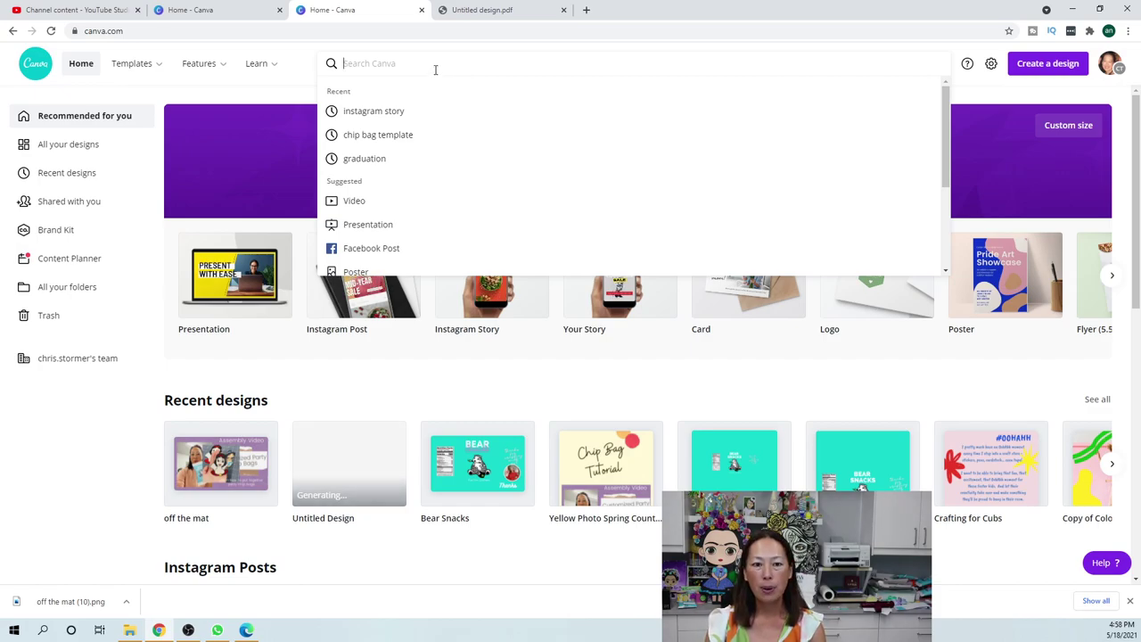
text(8.5)
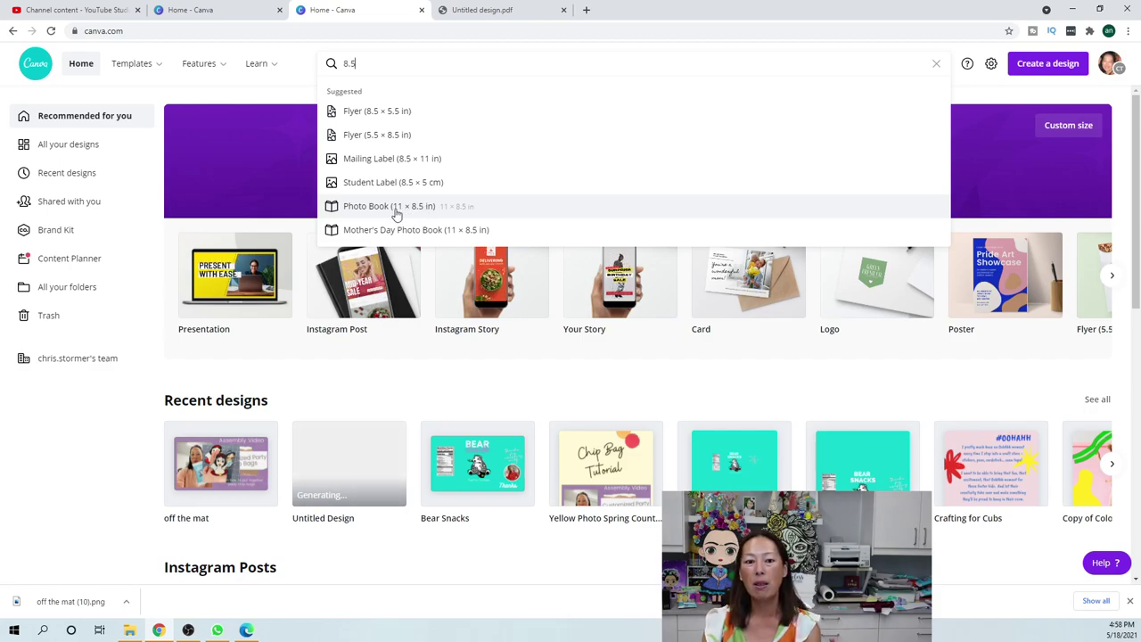
click(397, 212)
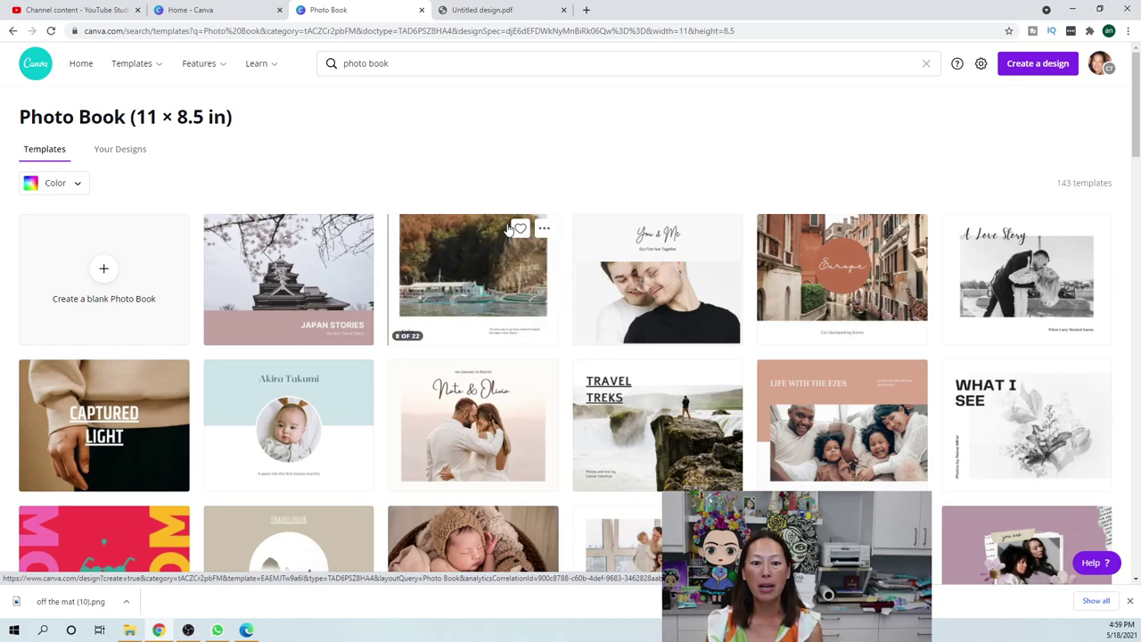
mouse_move(495, 398)
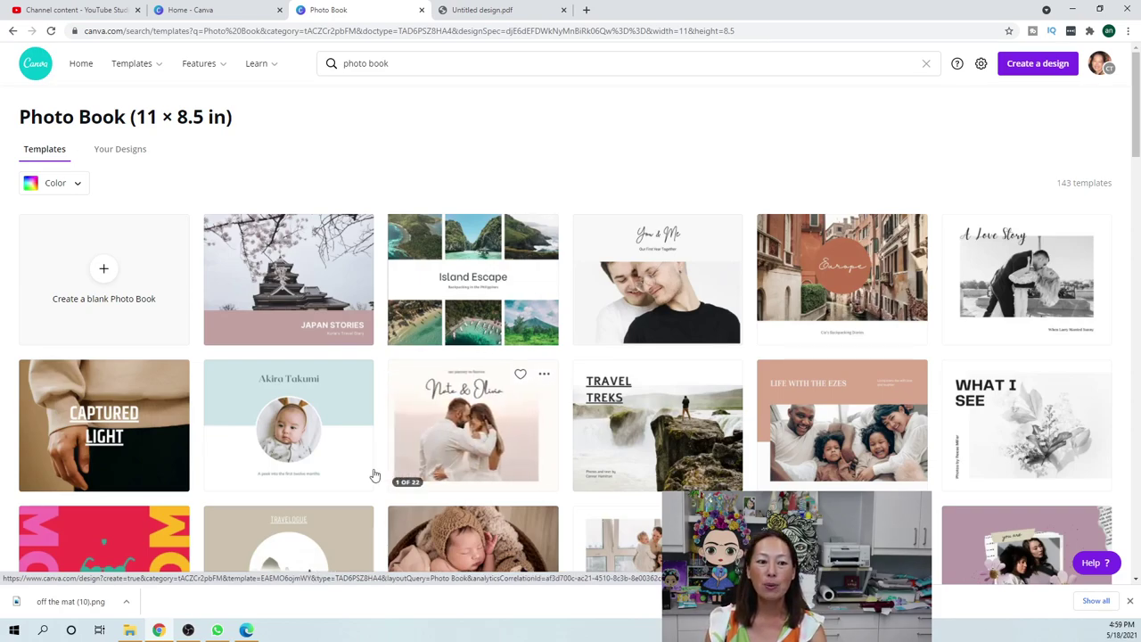
Start a blank 11 × 8.5 in Photo Book and upload the proudtobeasian poster from Downloads.
click(135, 283)
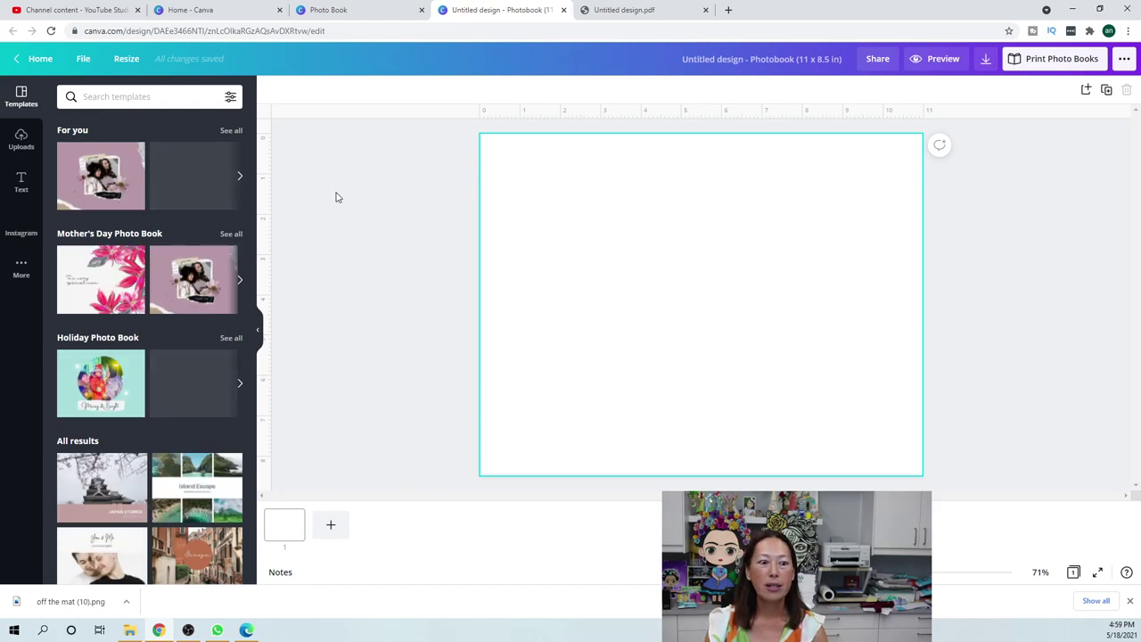
click(21, 141)
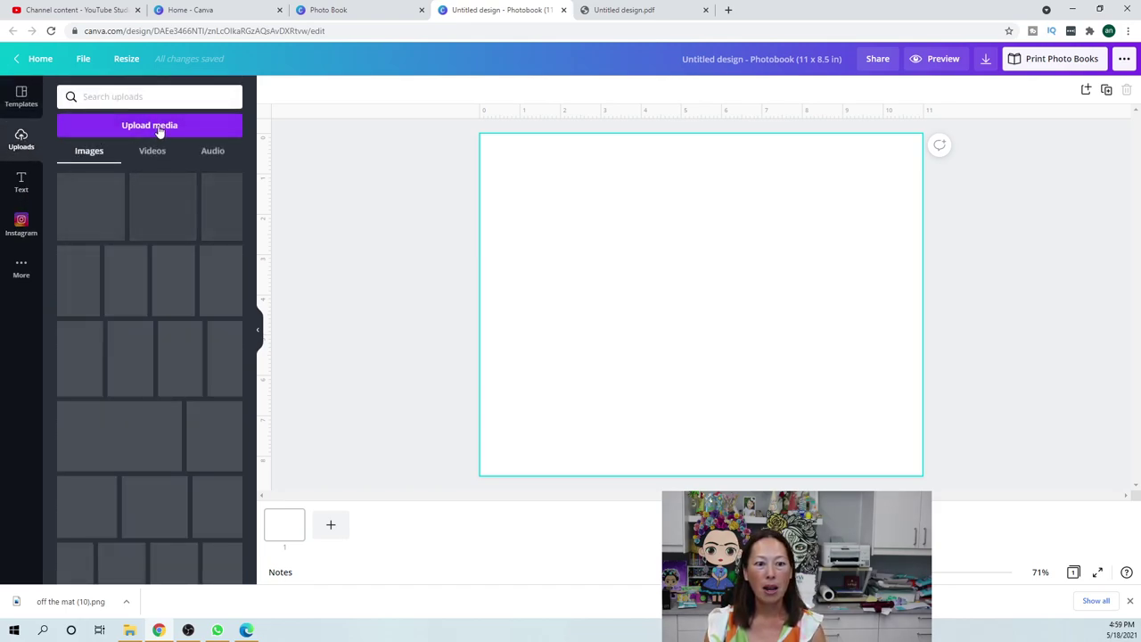
click(159, 129)
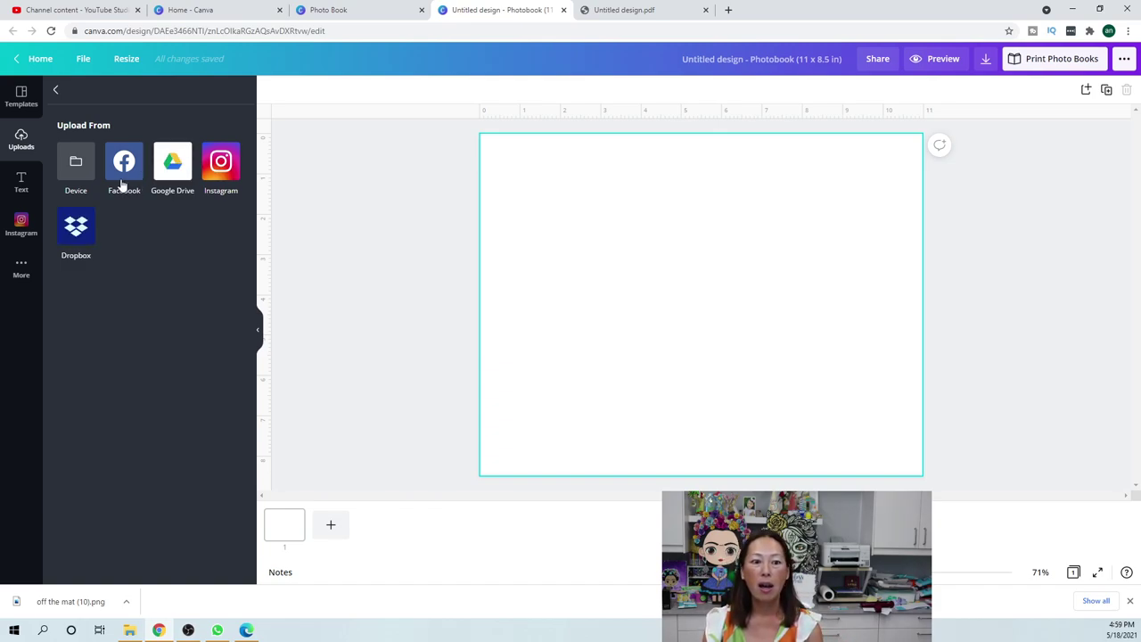
click(76, 173)
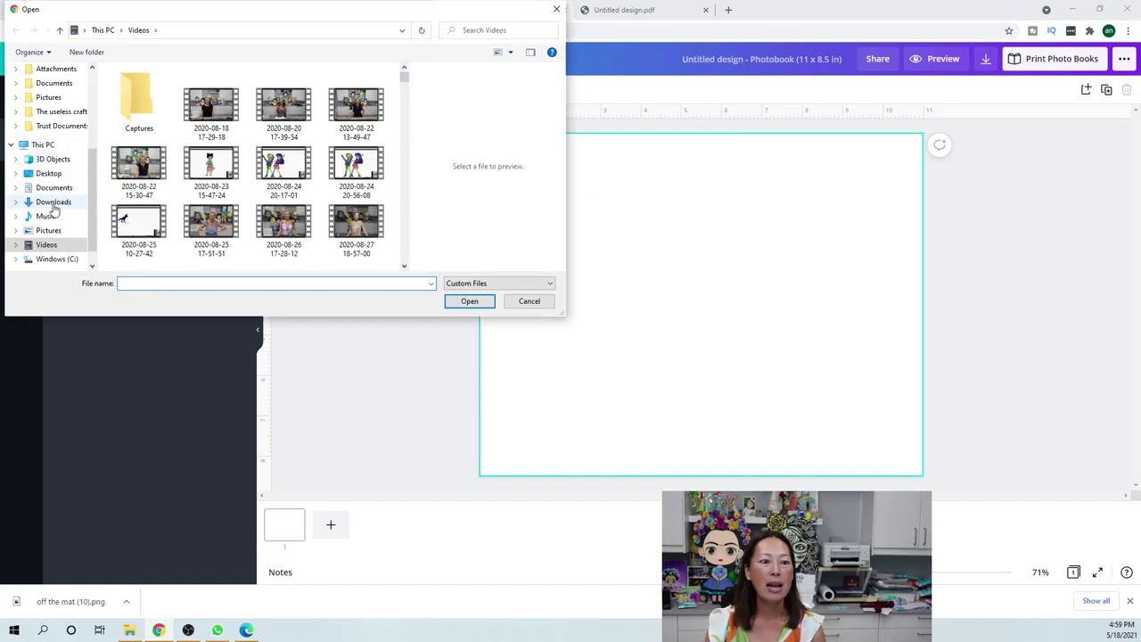
click(54, 205)
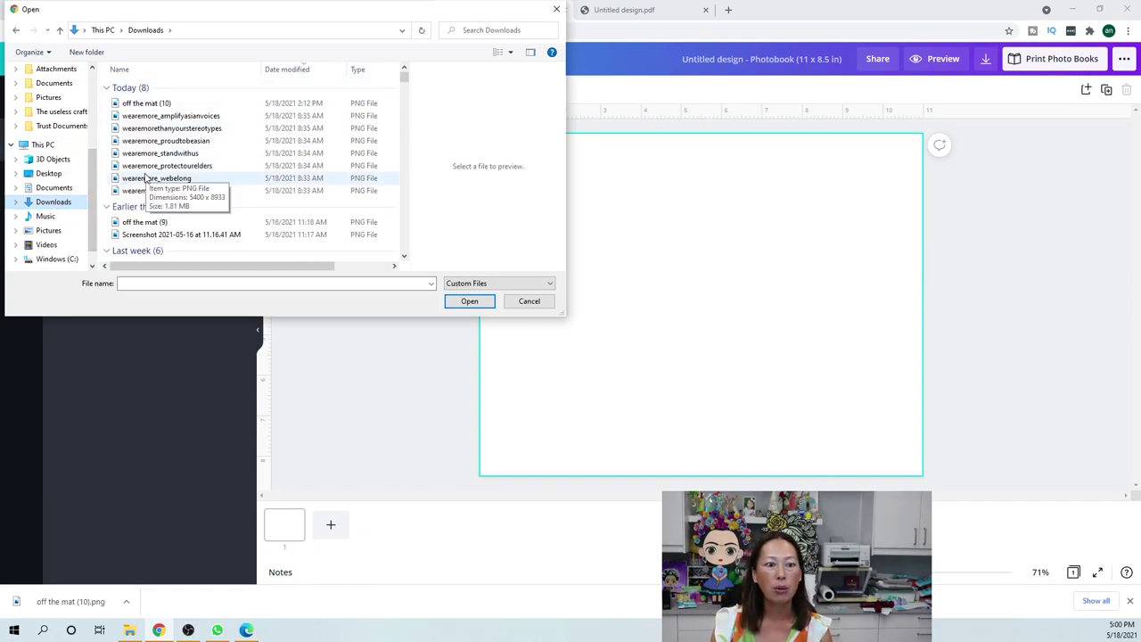
double_click(152, 143)
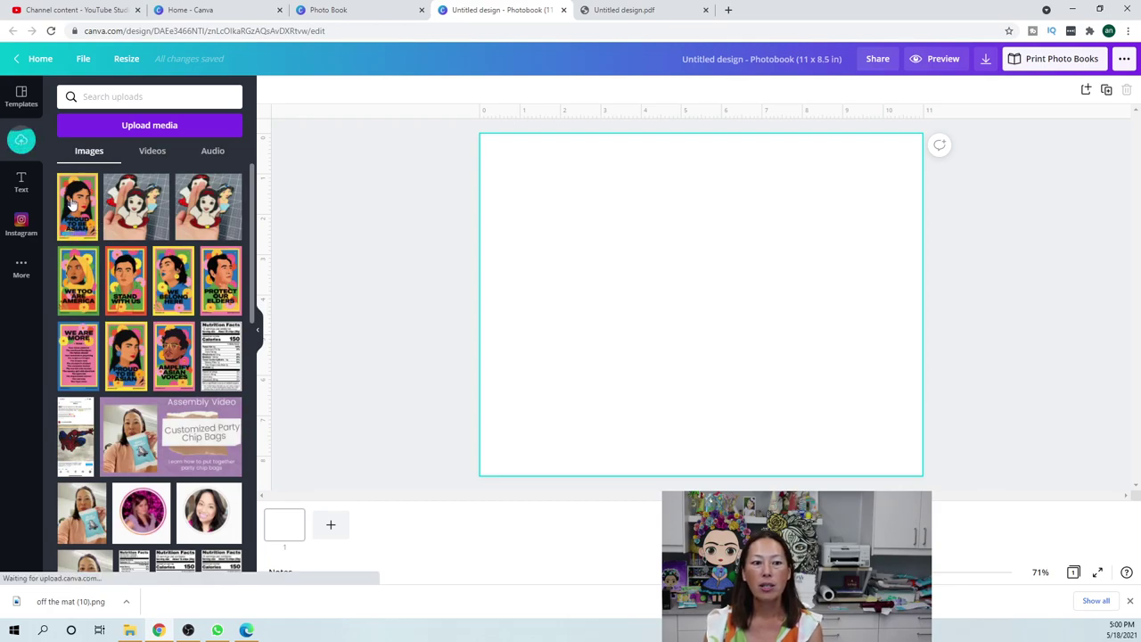
Add the Proud to Be Asian poster, shrink it to about 1.3 × 2.2 in, and place it top-left.
click(73, 205)
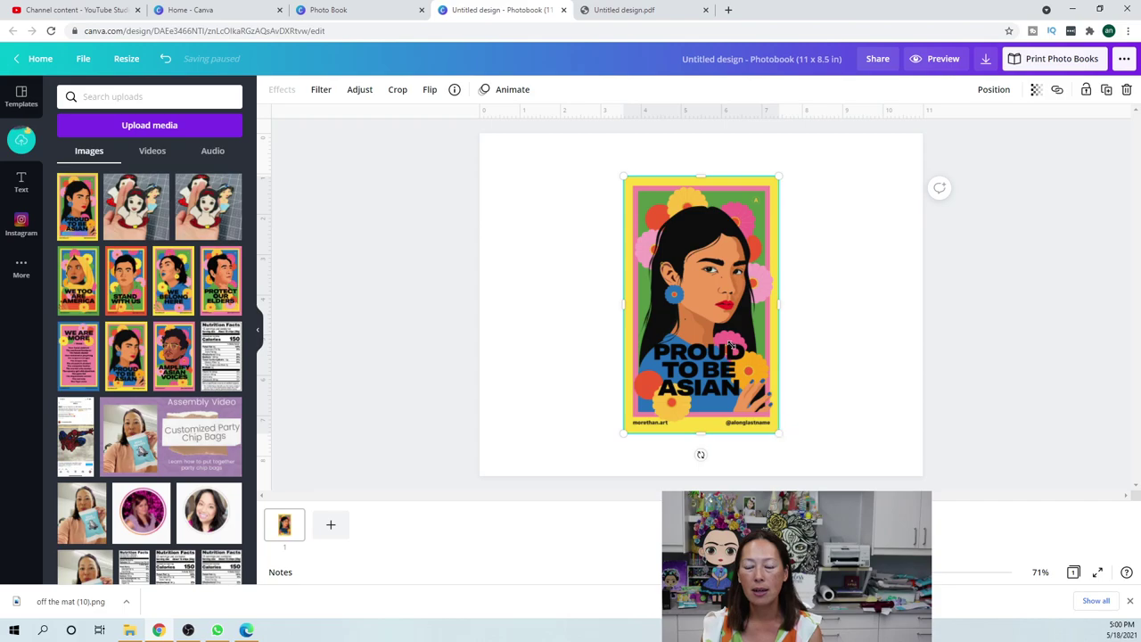
drag(780, 433, 687, 259)
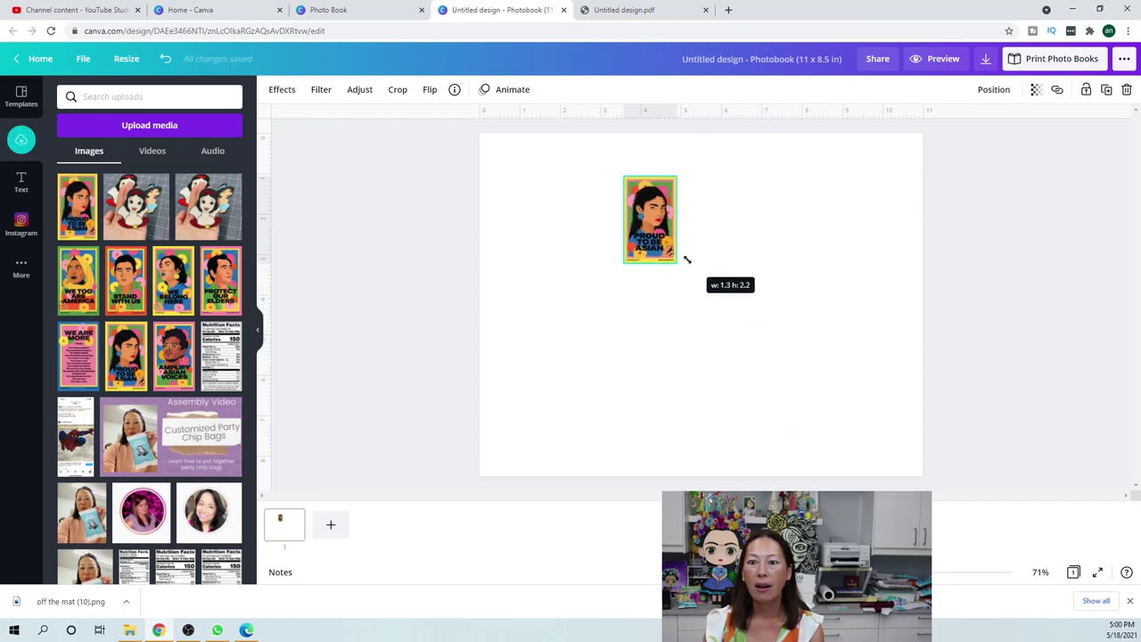
drag(688, 259, 687, 259)
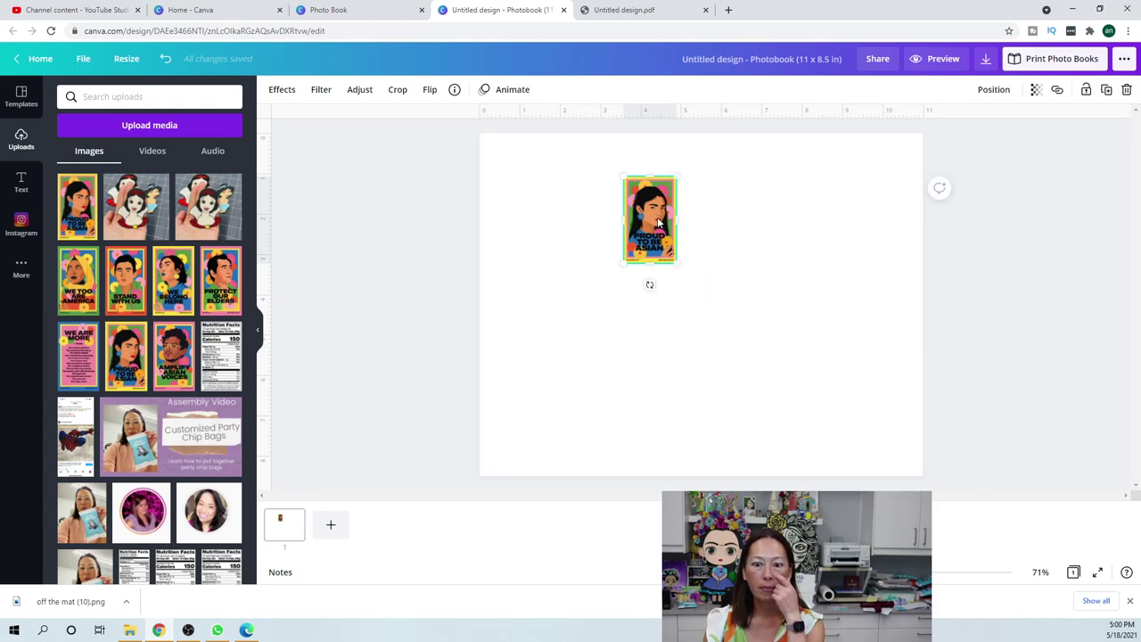
drag(633, 216, 515, 176)
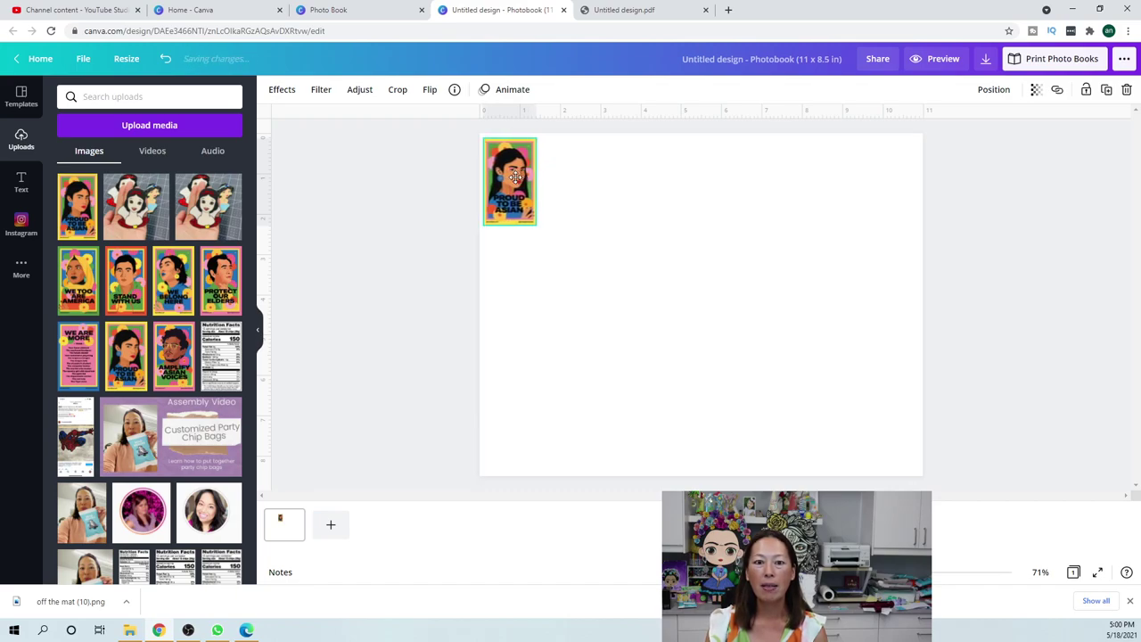
click(349, 10)
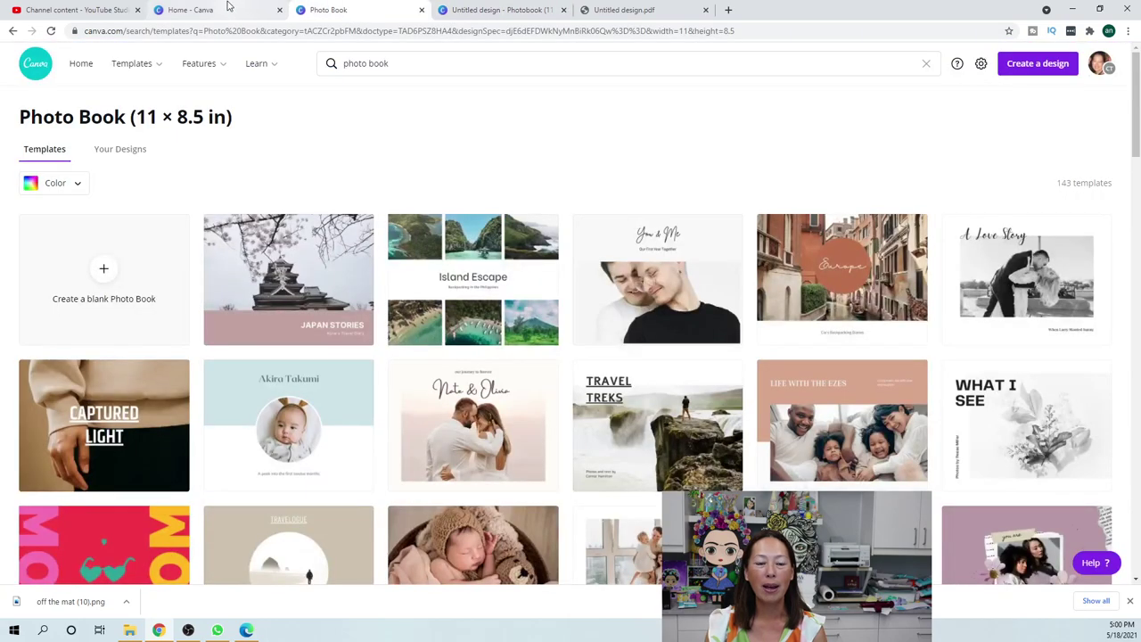
click(227, 9)
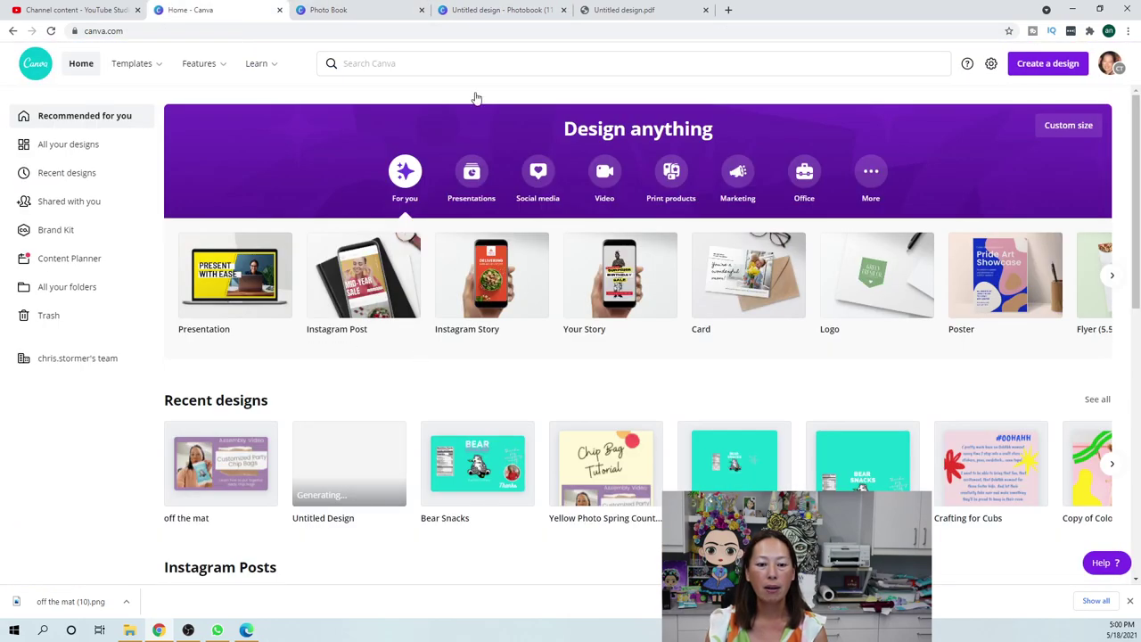
click(510, 10)
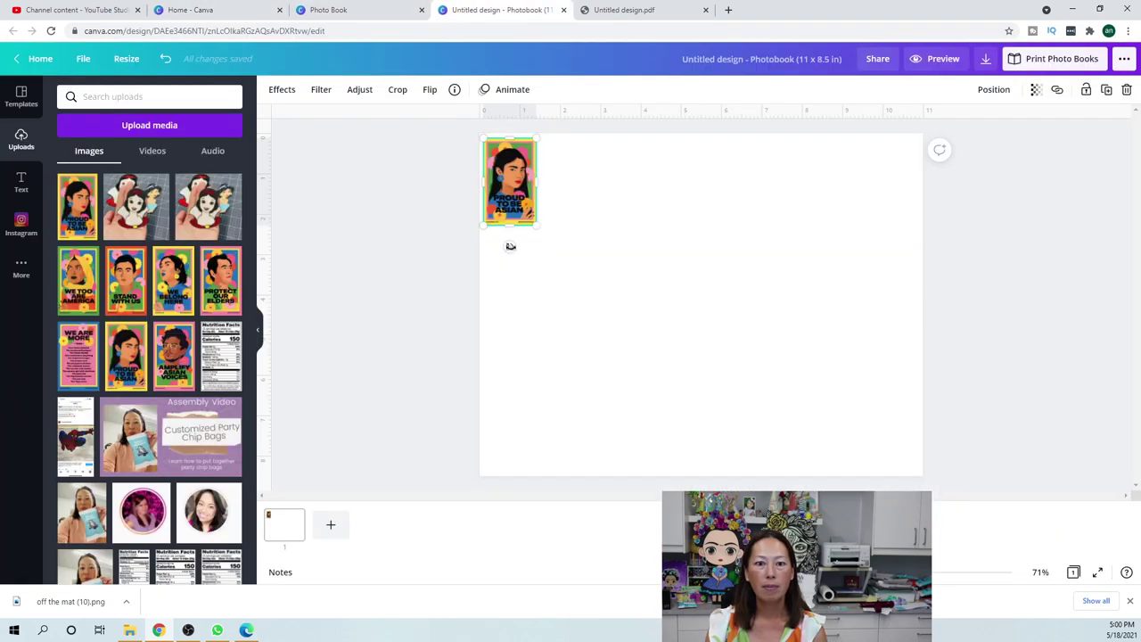
Add We Too Are America, shrink it to sticker size beside the first sticker.
click(597, 291)
click(65, 285)
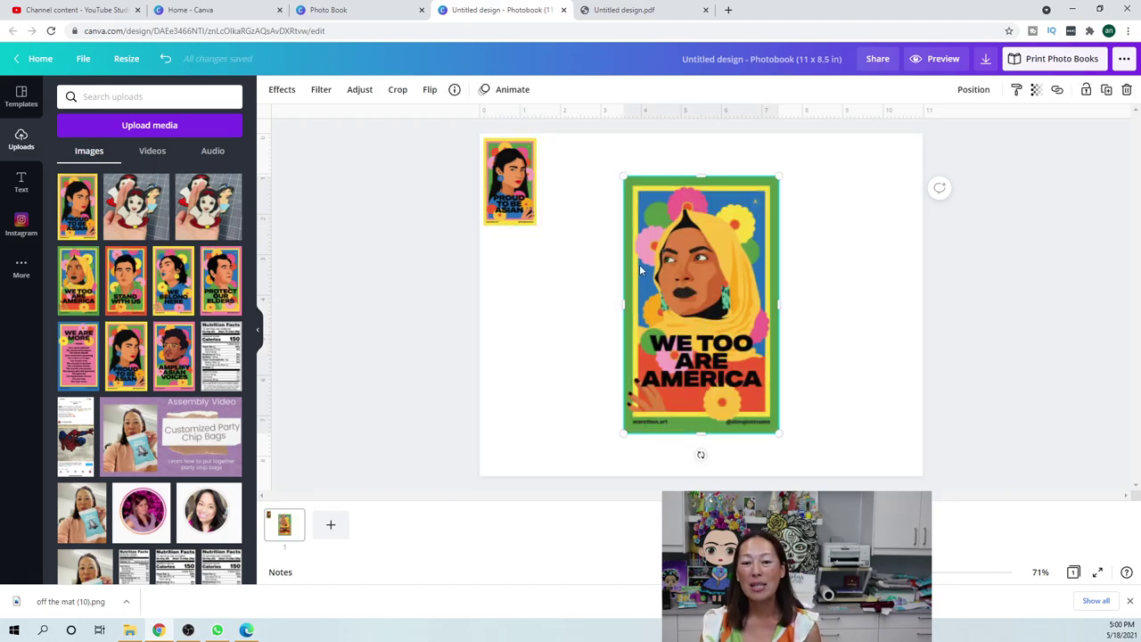
click(524, 176)
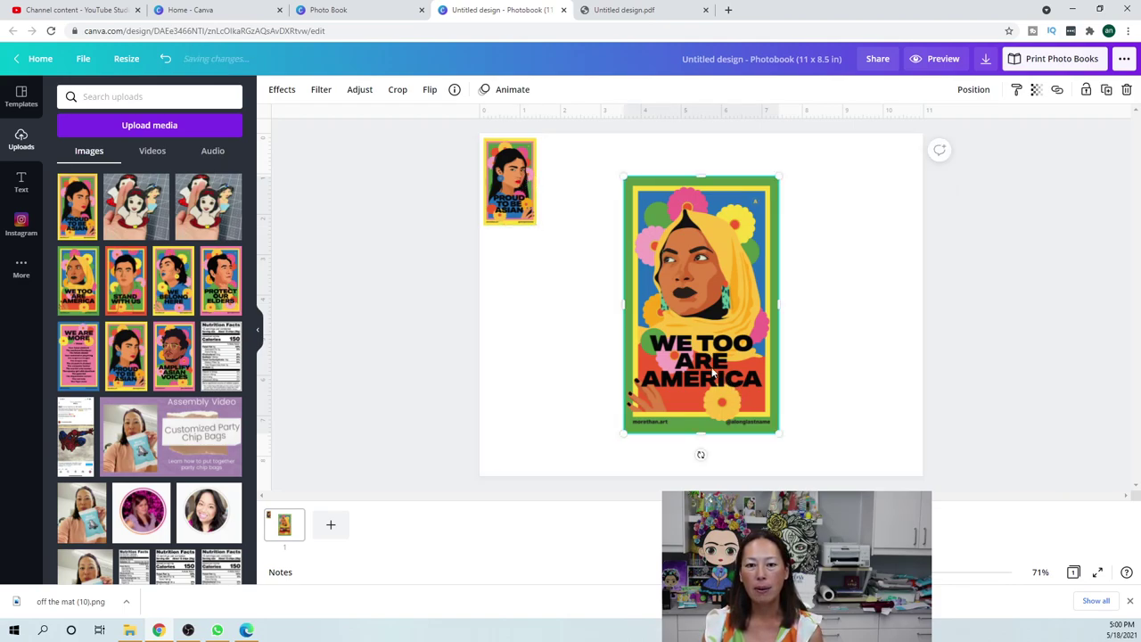
drag(738, 397, 626, 247)
drag(602, 210, 580, 188)
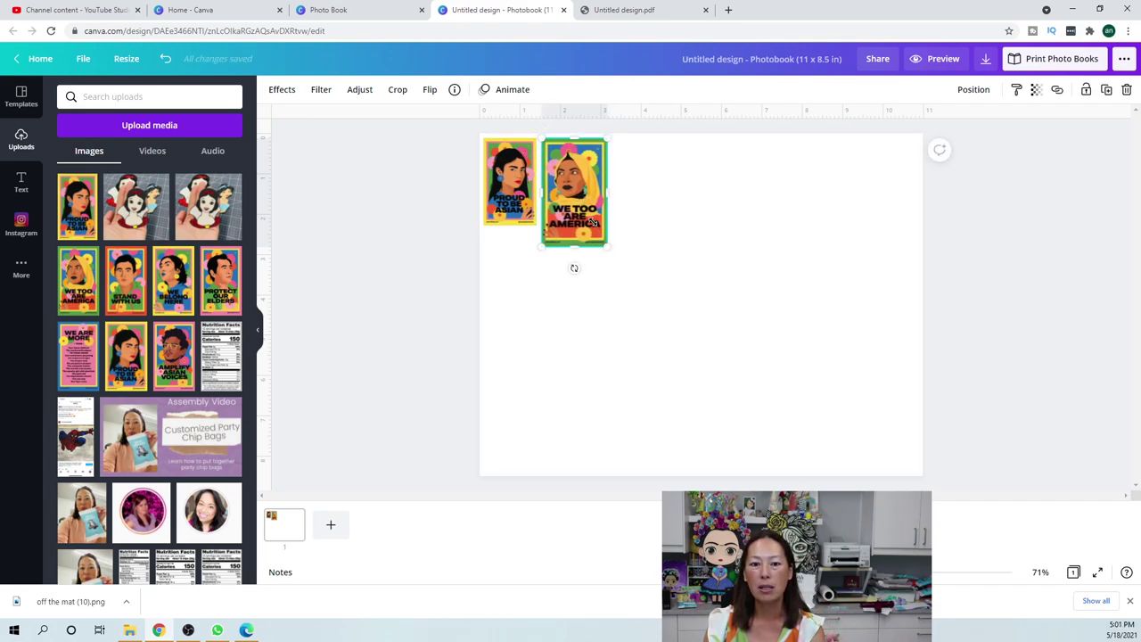
drag(608, 246, 596, 225)
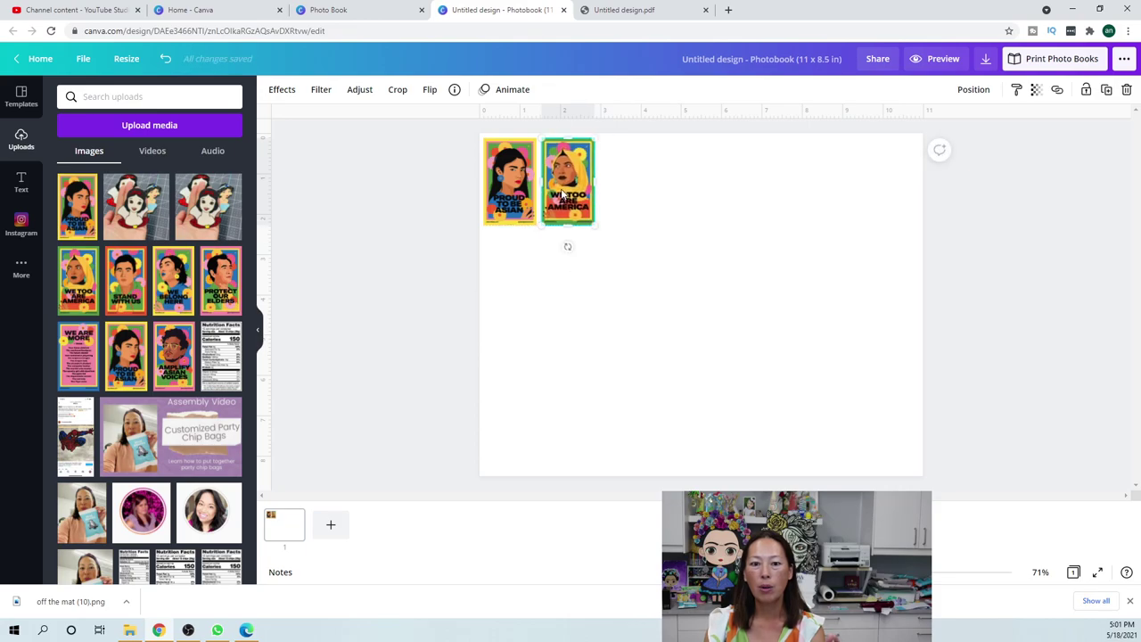
Add Stand With Us, shrink it to match, and line it up beside the other two.
click(134, 282)
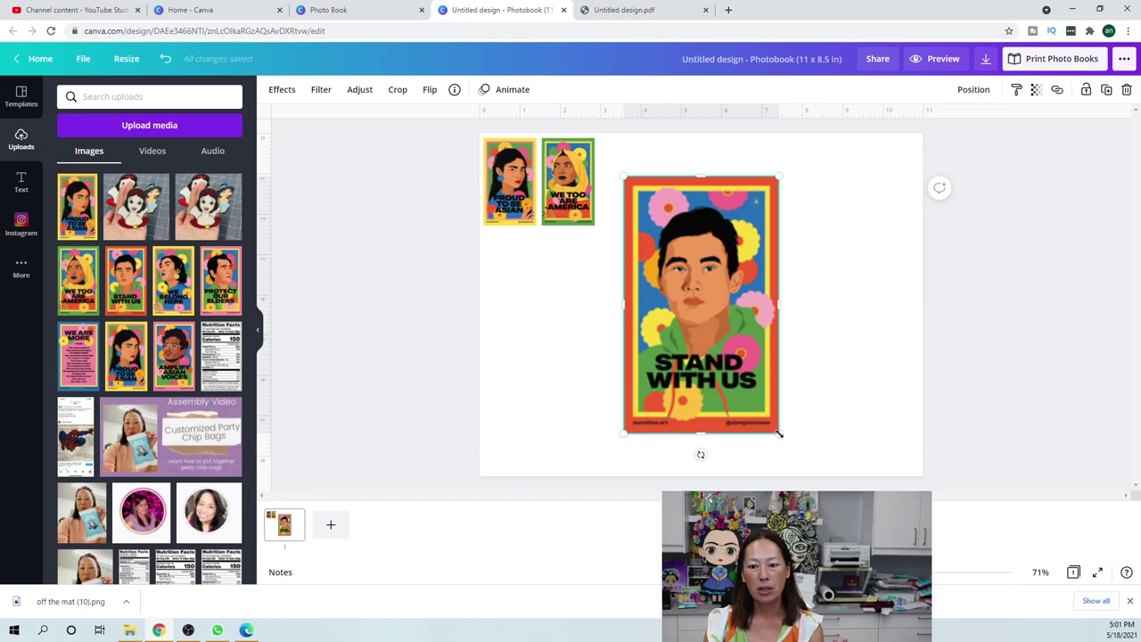
drag(779, 432, 693, 291)
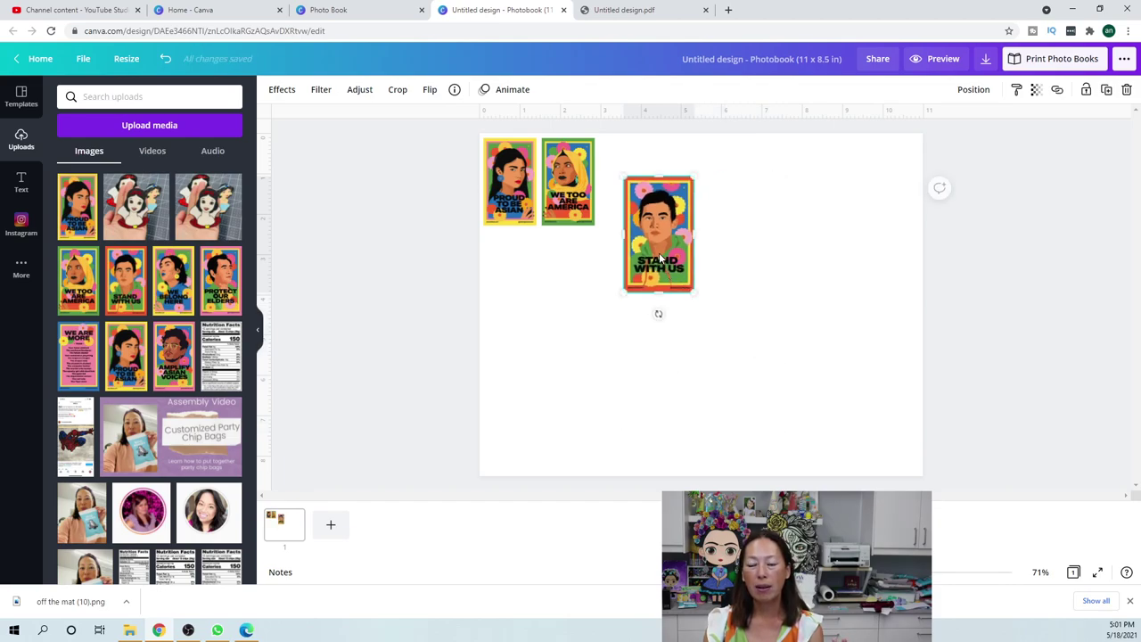
drag(646, 233, 636, 215)
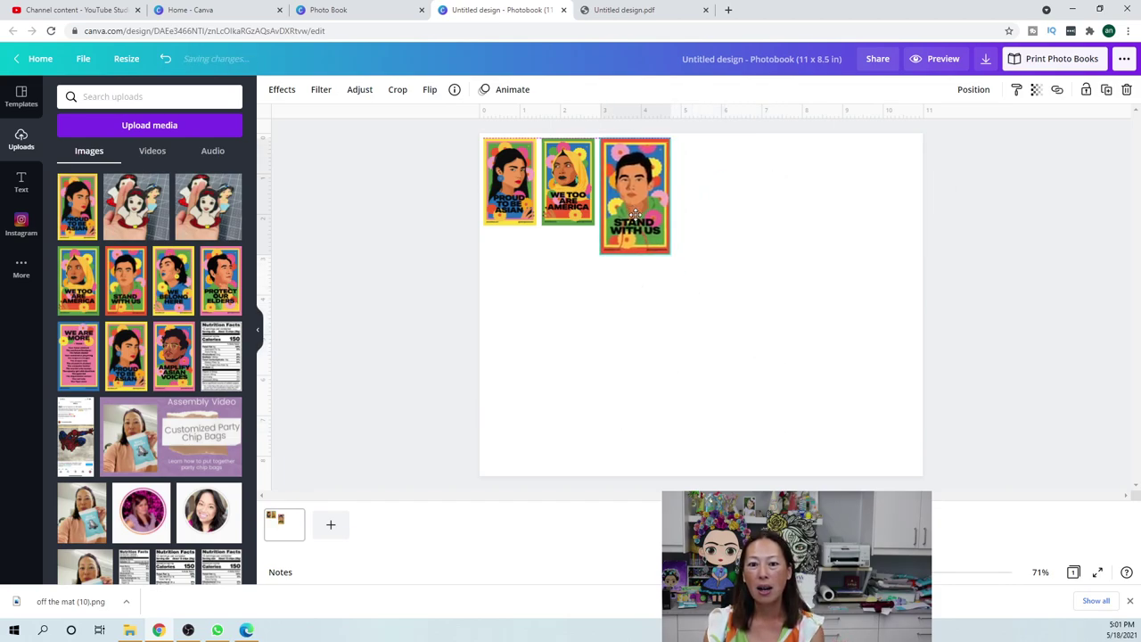
click(635, 214)
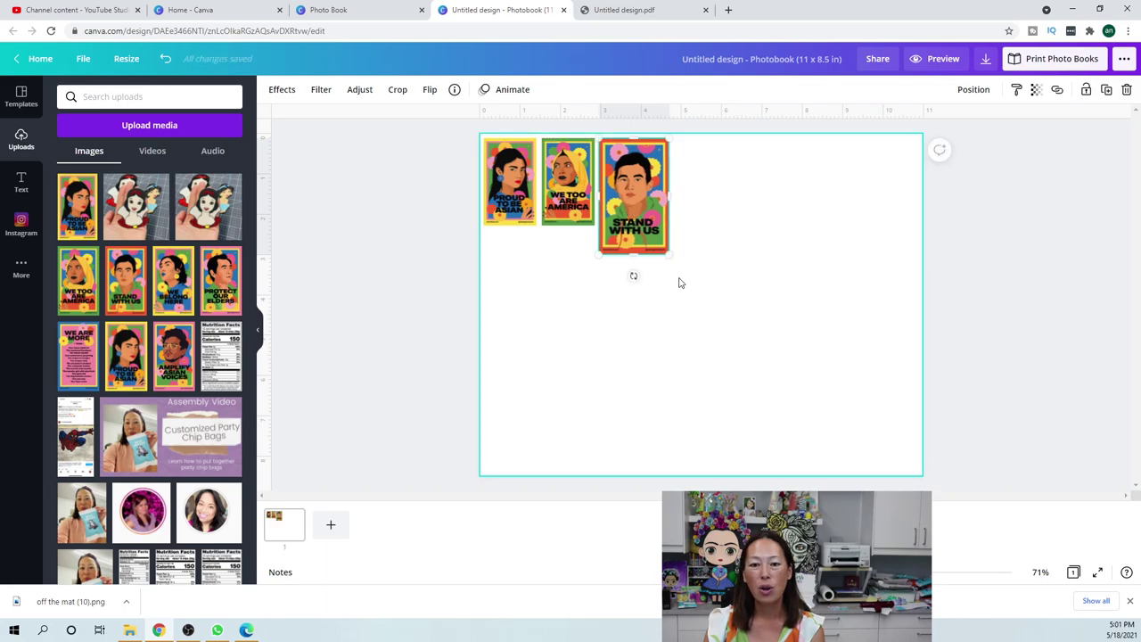
drag(656, 233, 653, 226)
click(658, 312)
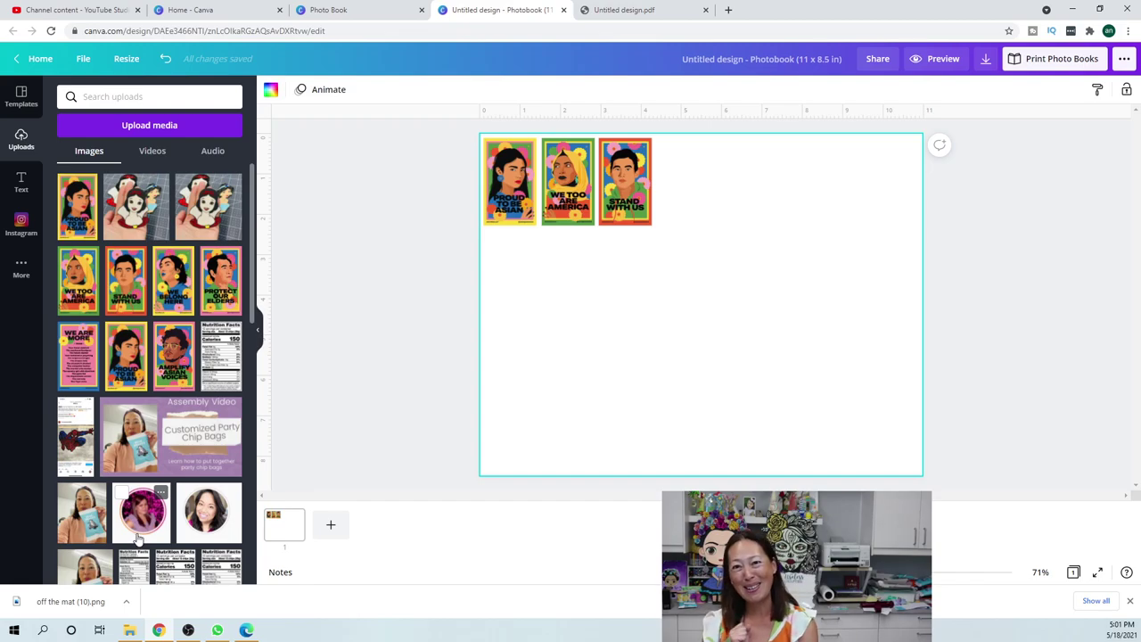
Add the circular profile photo, try Background Remover, then place it below the poster row.
click(139, 539)
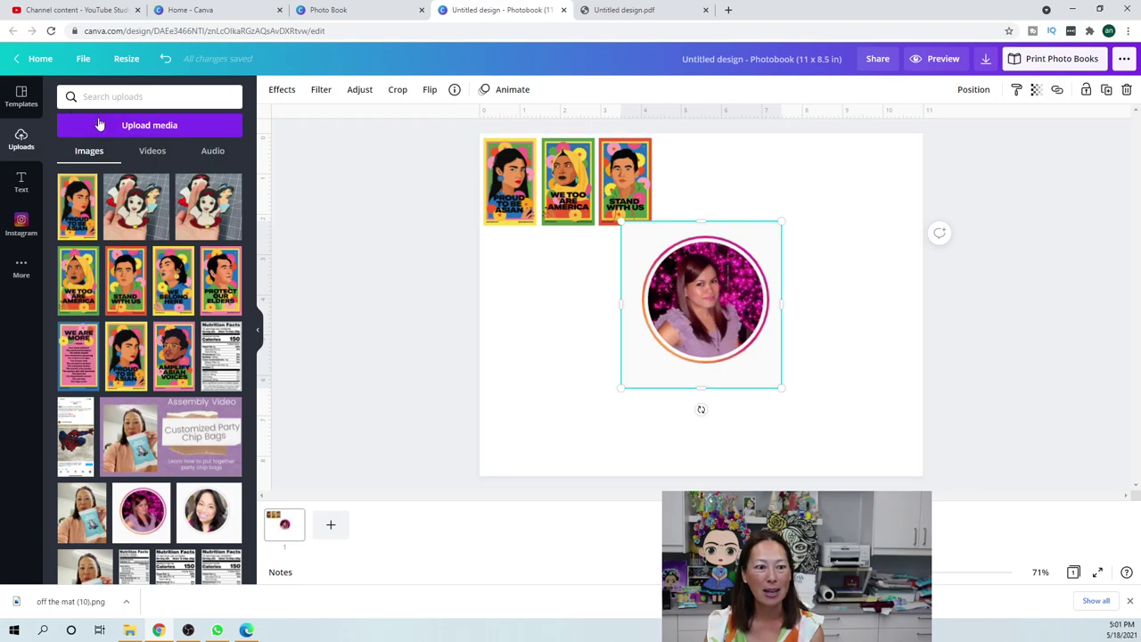
click(280, 90)
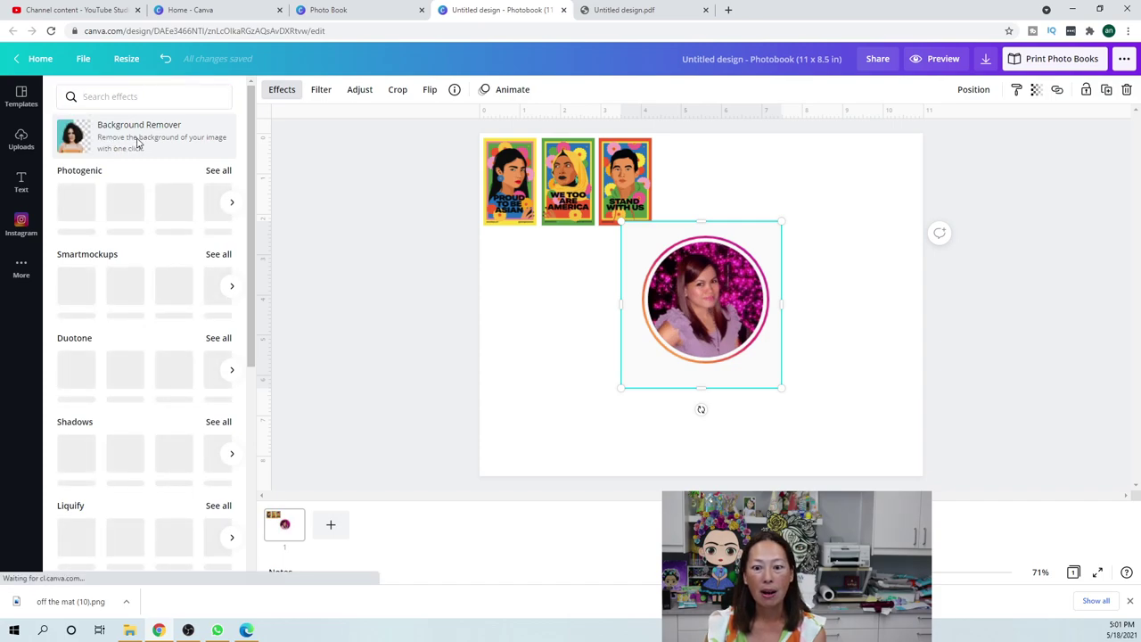
click(138, 138)
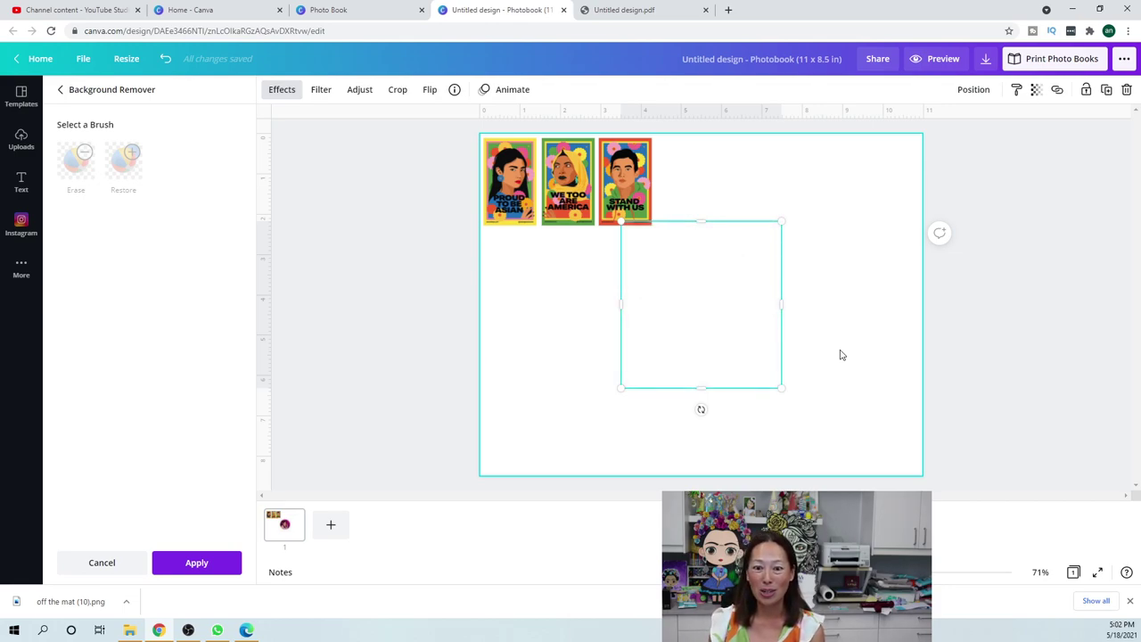
click(828, 291)
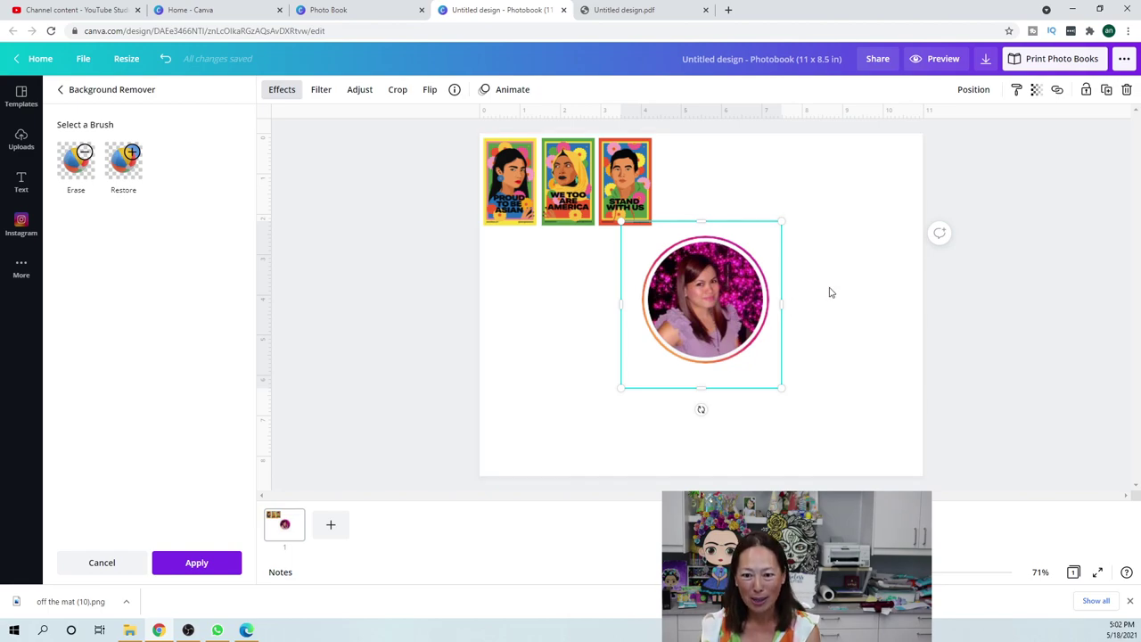
drag(668, 319, 564, 292)
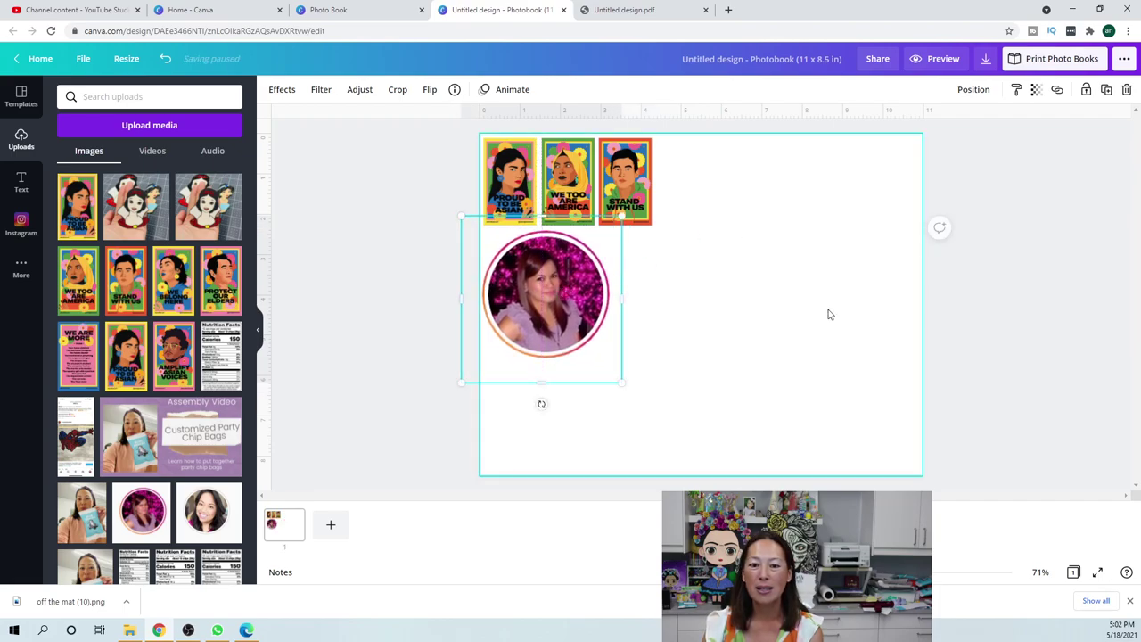
click(668, 296)
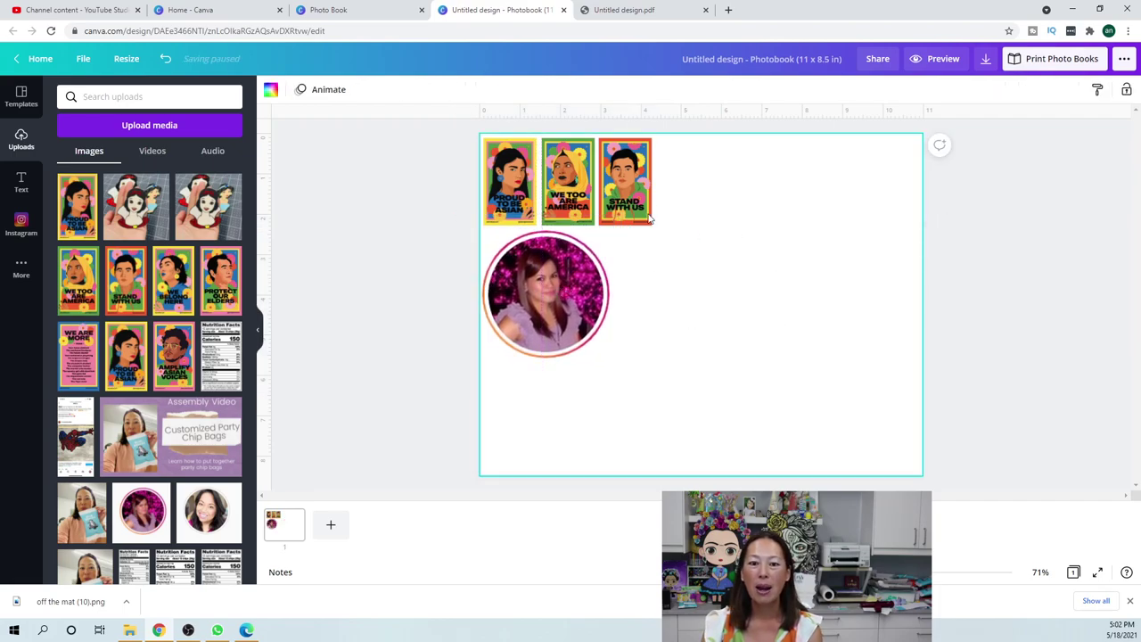
Add the Protect Our Elders poster and shrink it to sticker size near the row.
click(221, 289)
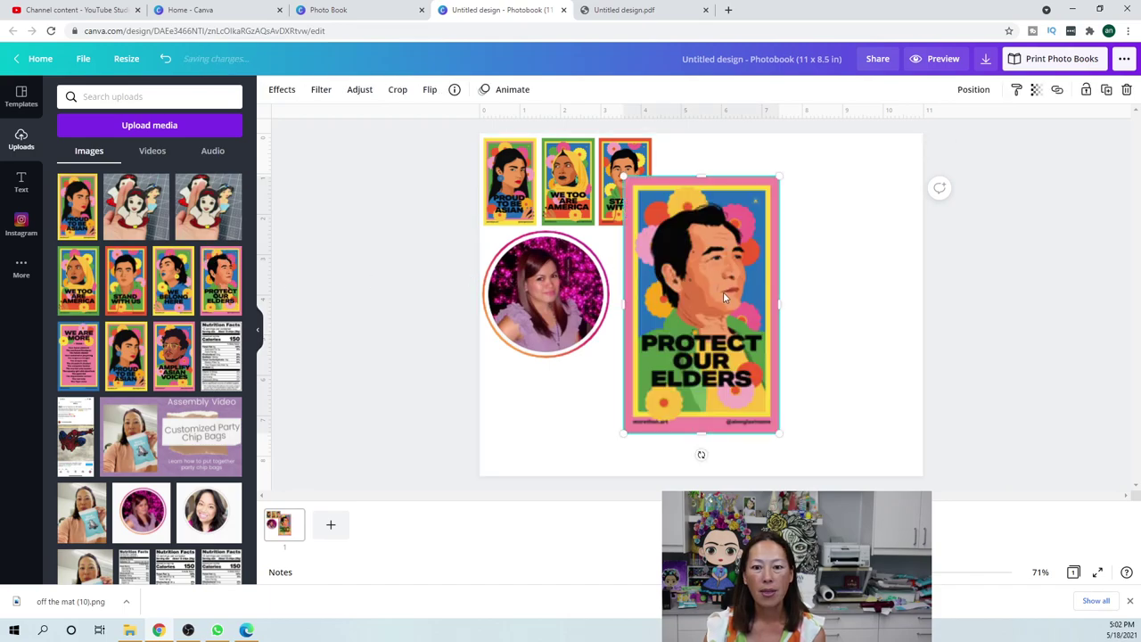
drag(746, 270, 719, 301)
drag(810, 391, 704, 230)
click(696, 301)
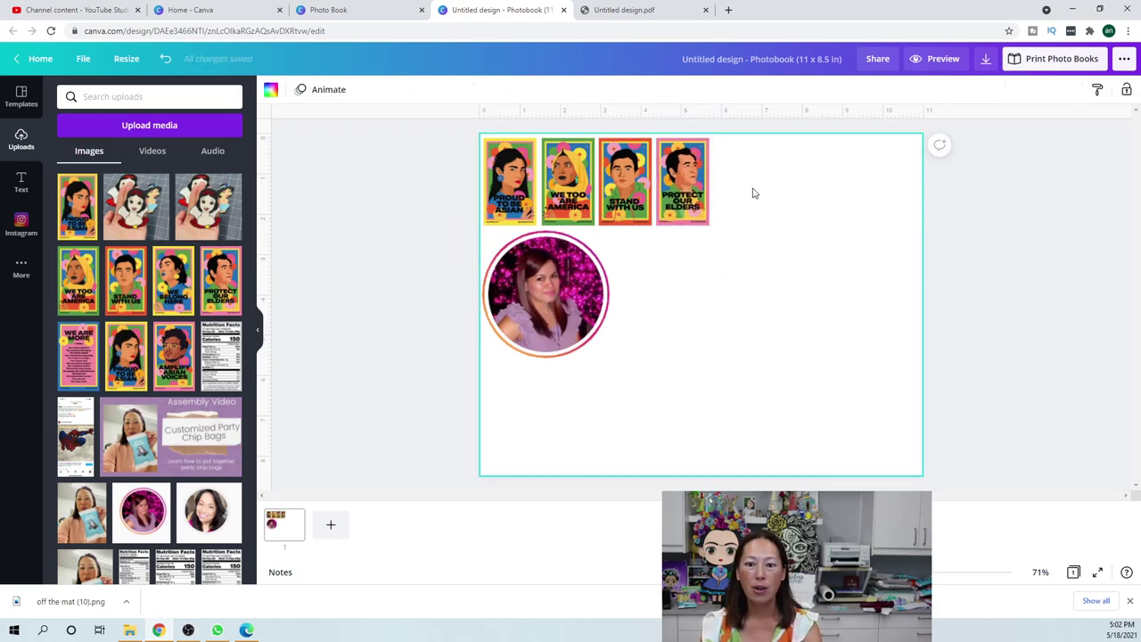
Duplicate the four top-row stickers and place the copy further right.
drag(751, 183, 553, 187)
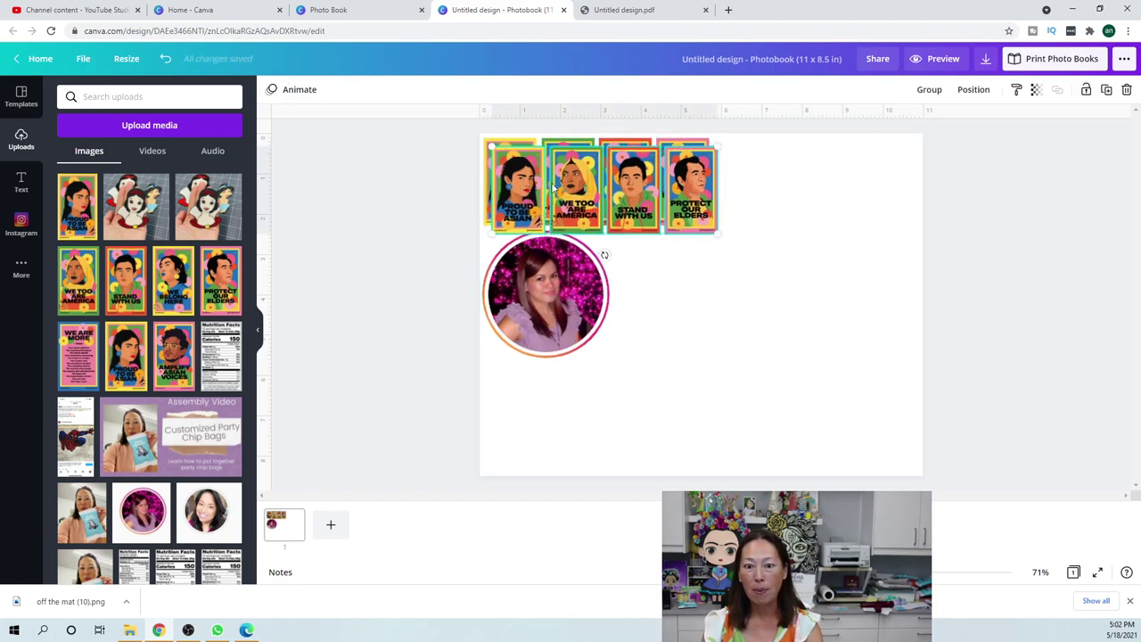
drag(685, 190, 623, 269)
click(848, 288)
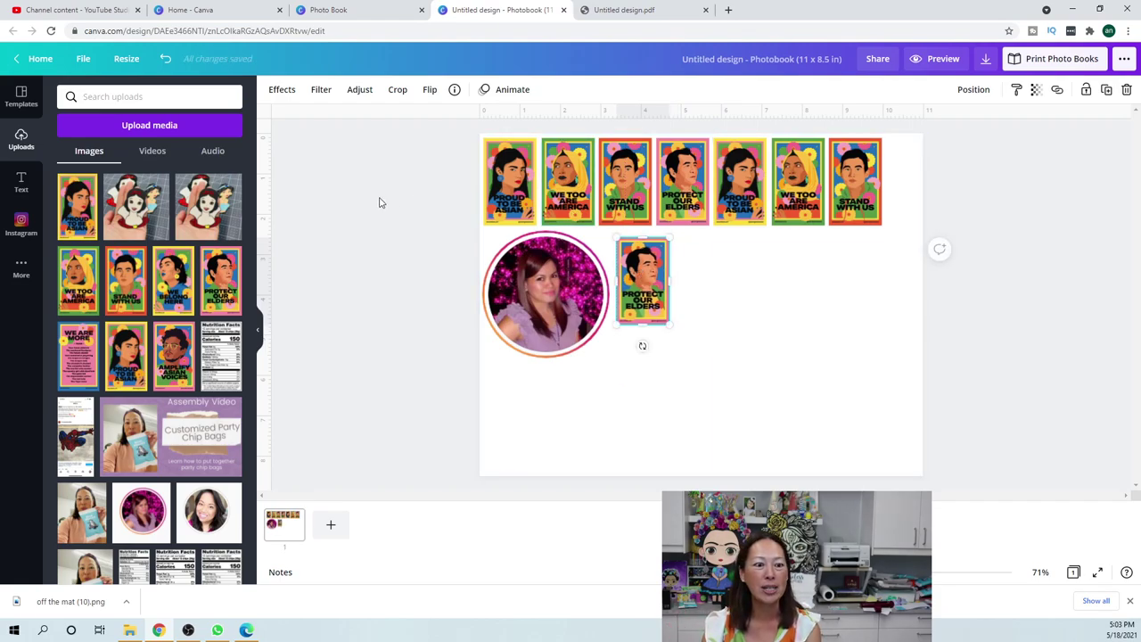
Add the We Are More poster, shrunk, at the sheet's right edge.
click(85, 357)
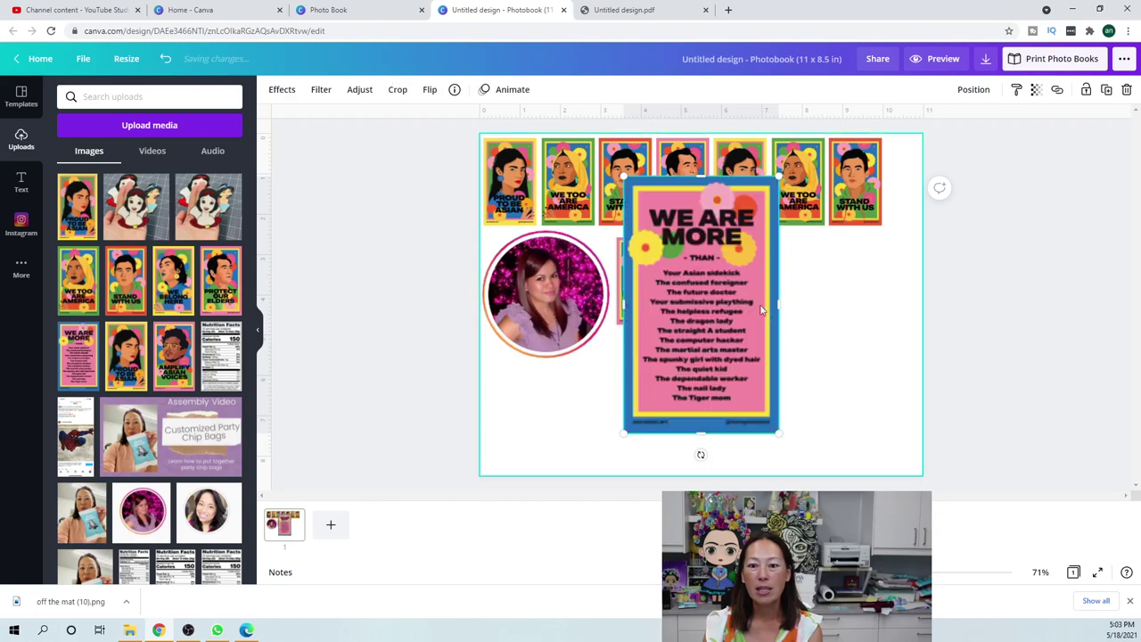
drag(746, 341, 899, 390)
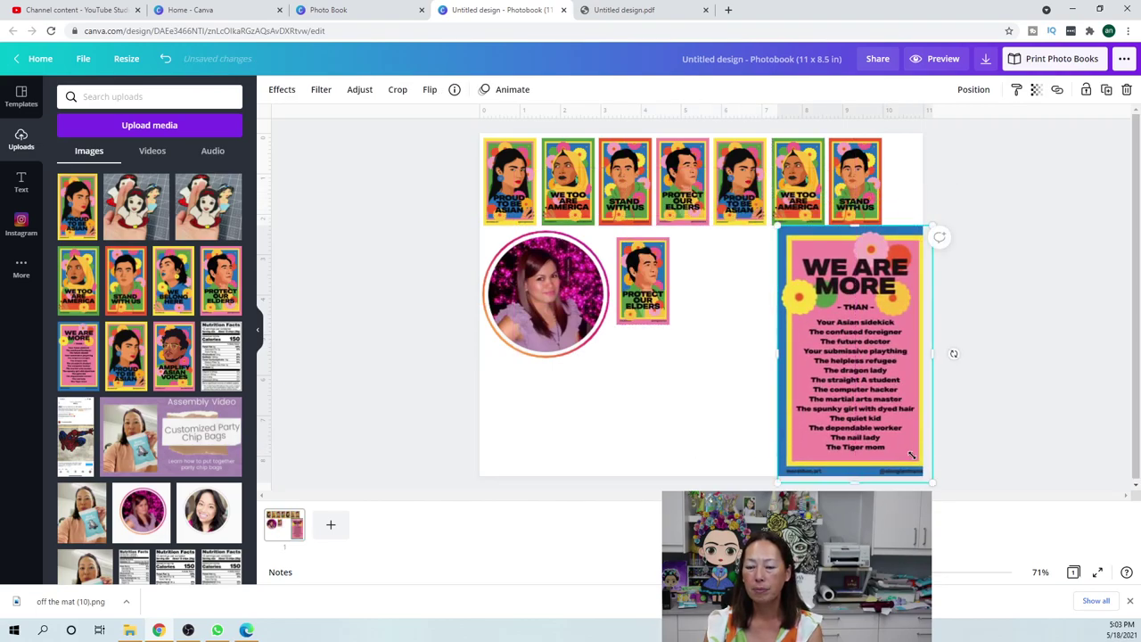
drag(911, 455, 888, 369)
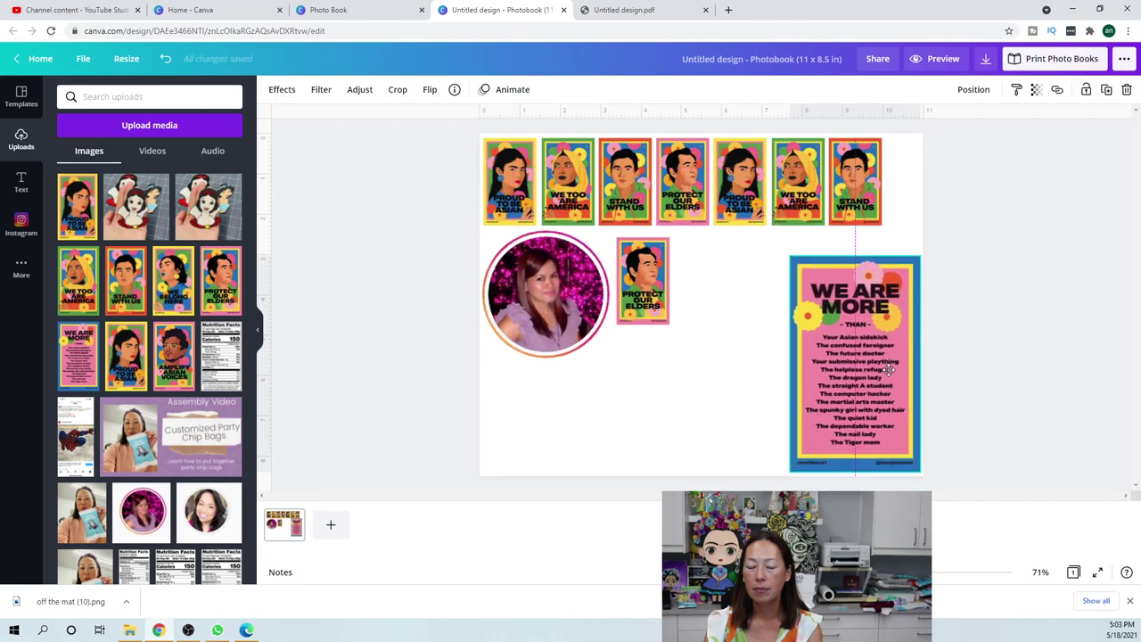
Move the four copied stickers down into a bottom row under the photo.
click(748, 265)
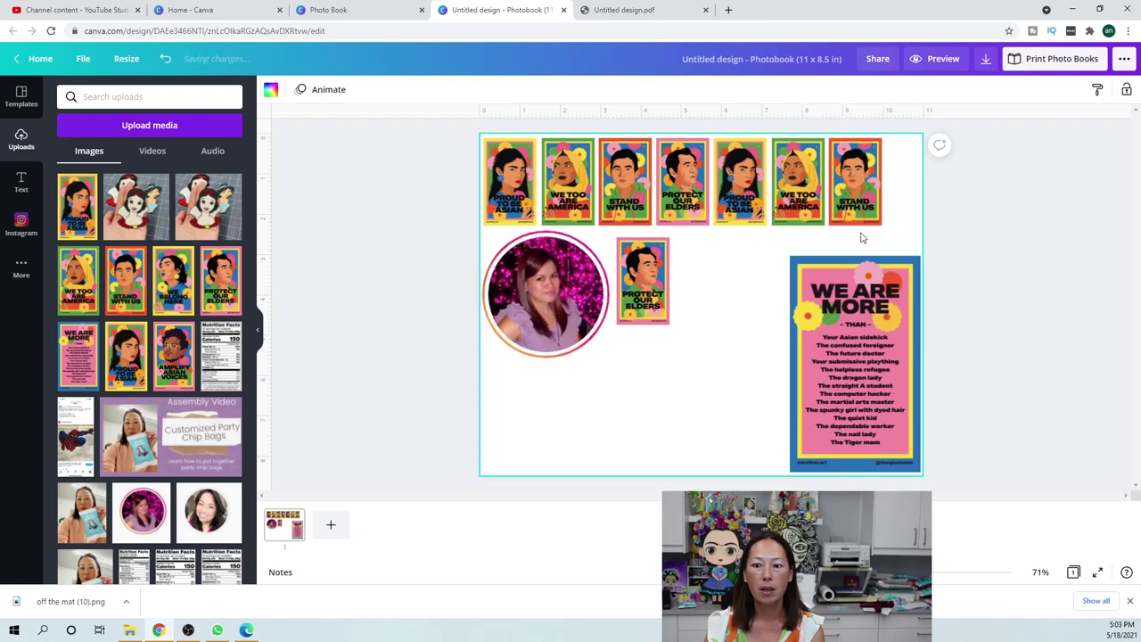
drag(797, 240, 686, 193)
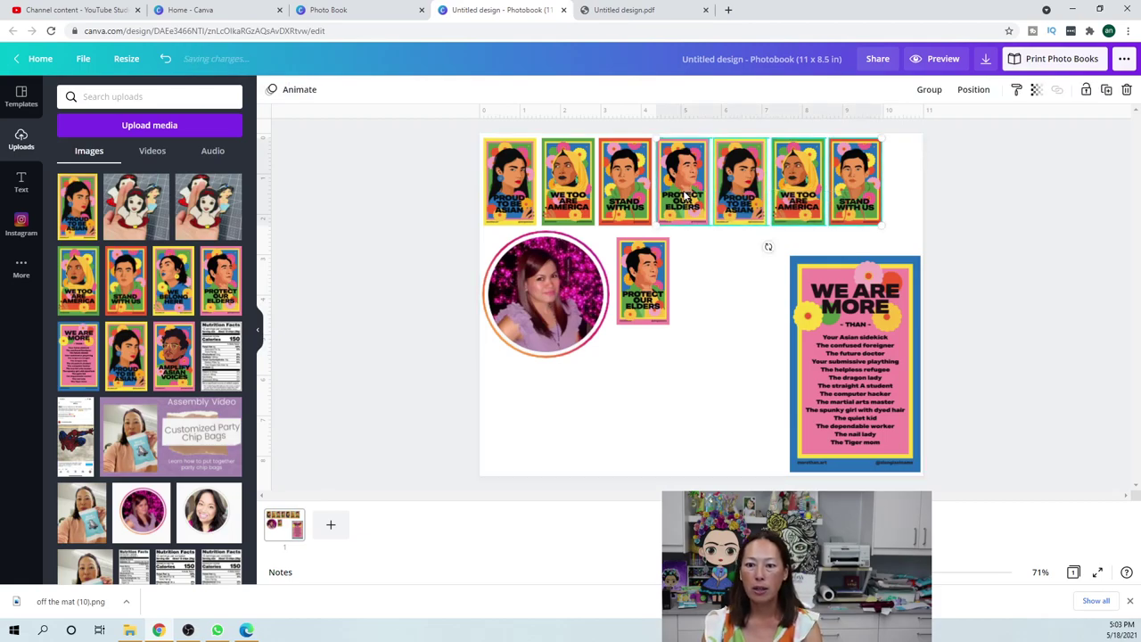
drag(799, 180, 624, 417)
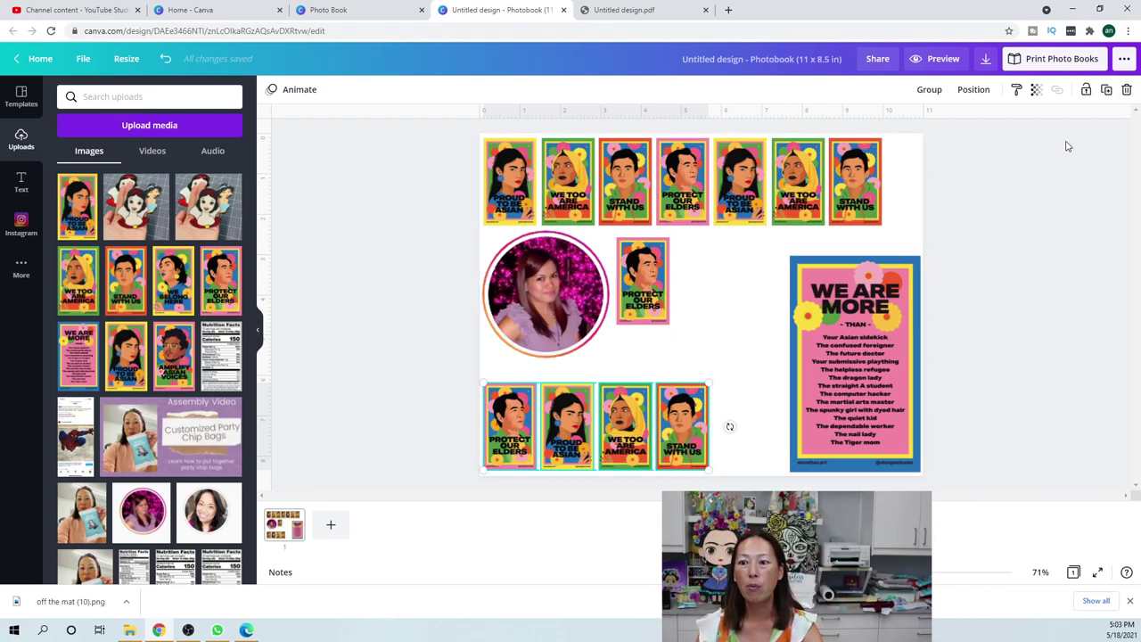
Download the sheet as PDF Print and open Untitled design (1).pdf in a new tab.
click(1057, 168)
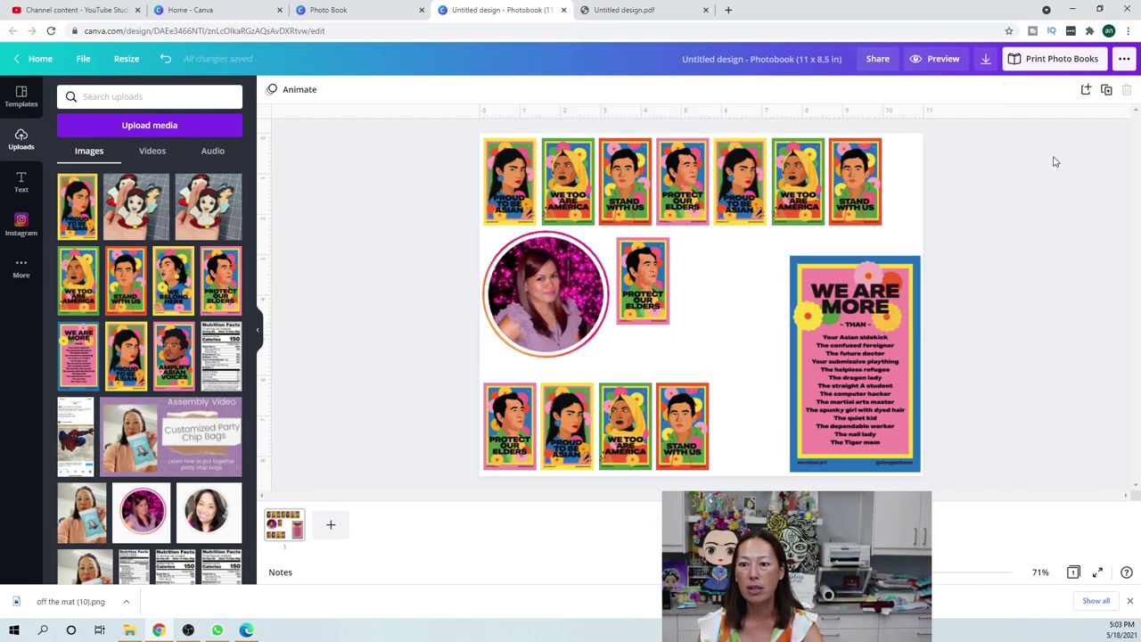
click(986, 60)
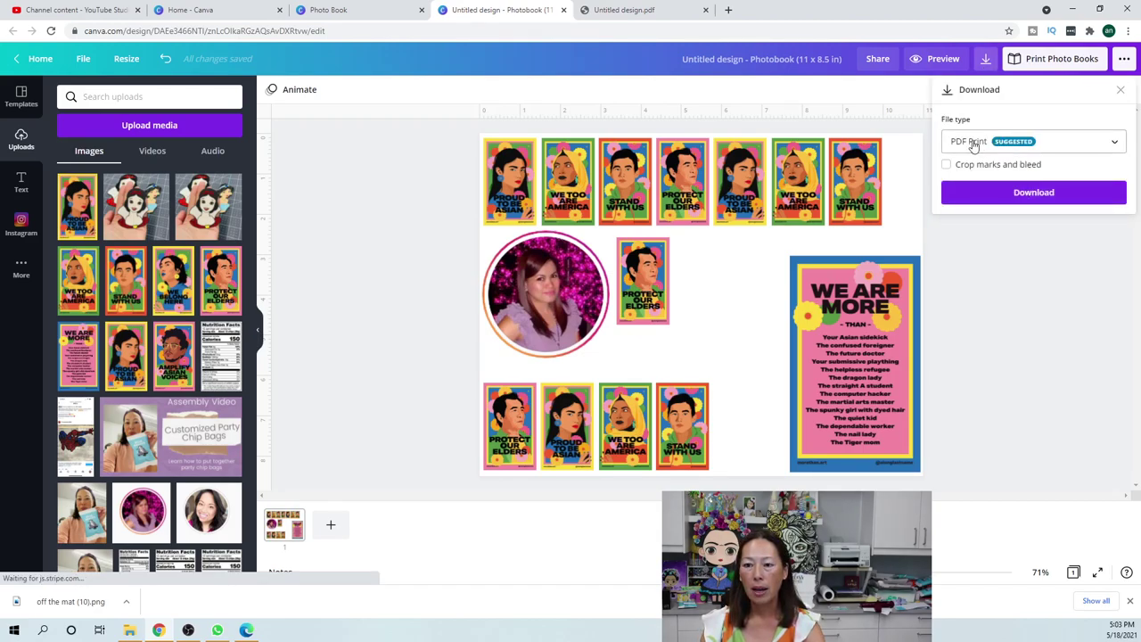
click(1034, 192)
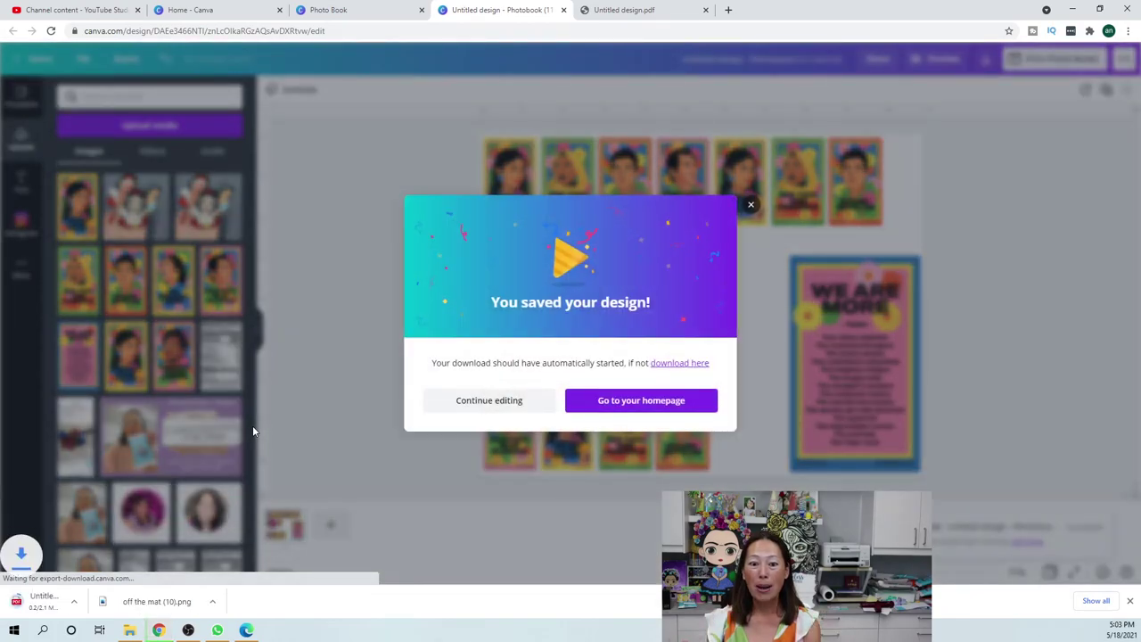
click(752, 206)
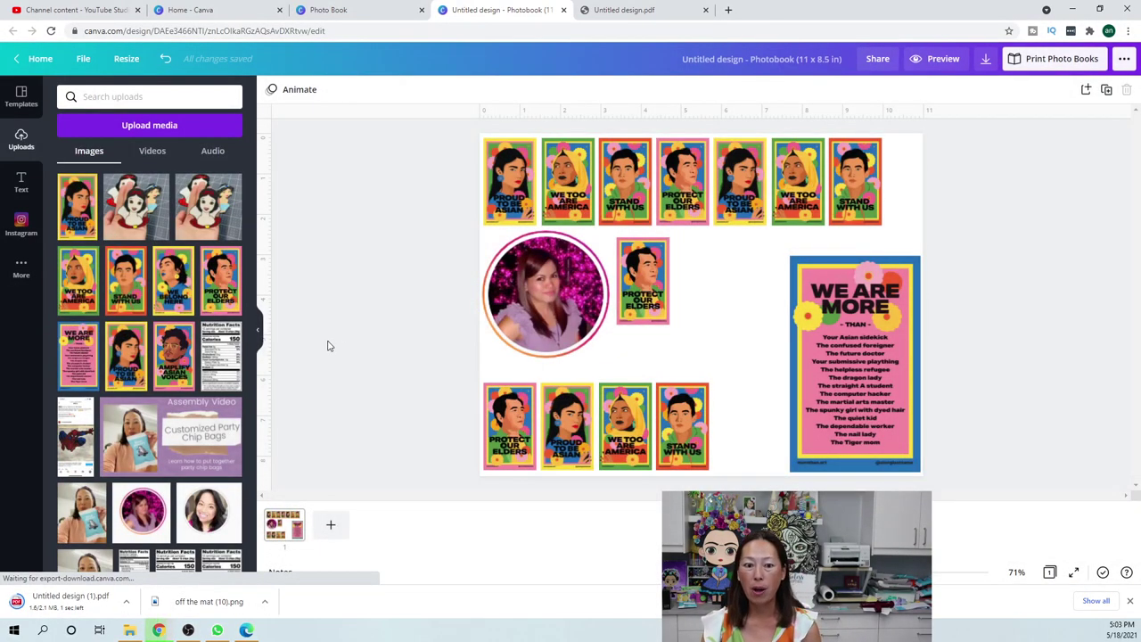
click(129, 603)
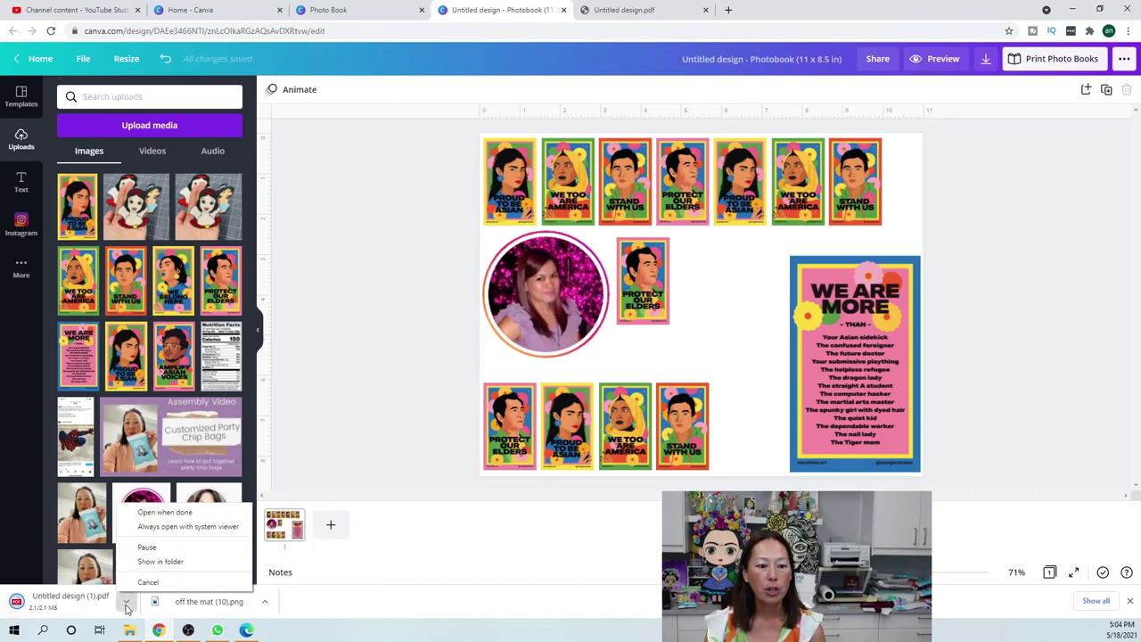
click(207, 515)
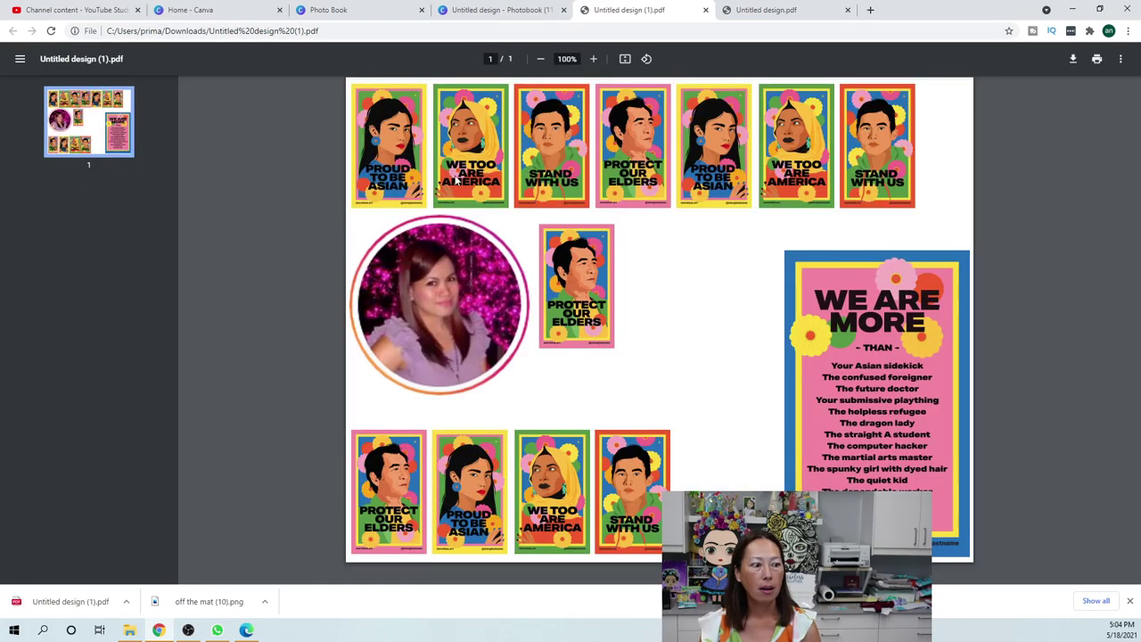
Set printing to the EPSON WF-7720 at 600 dpi, printed on both sides.
click(1097, 59)
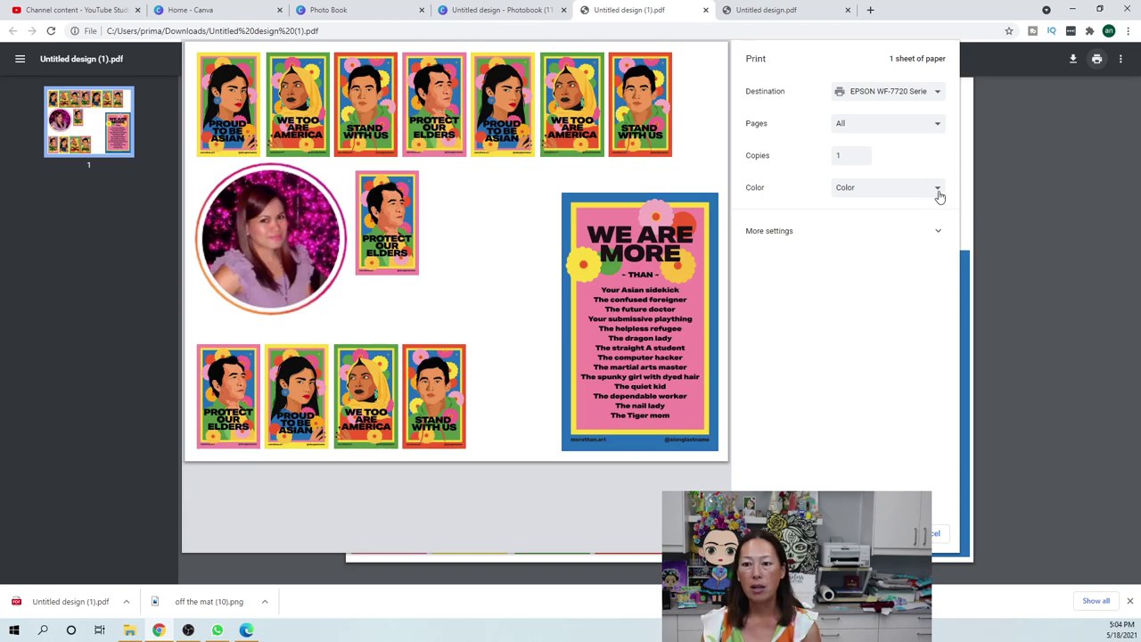
click(937, 234)
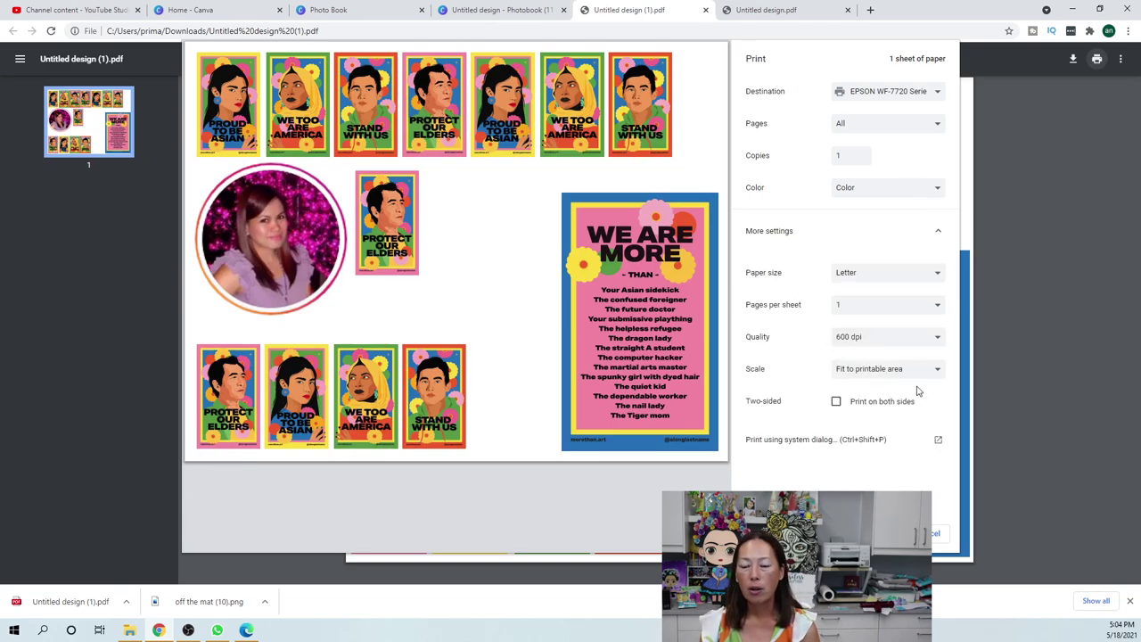
click(936, 341)
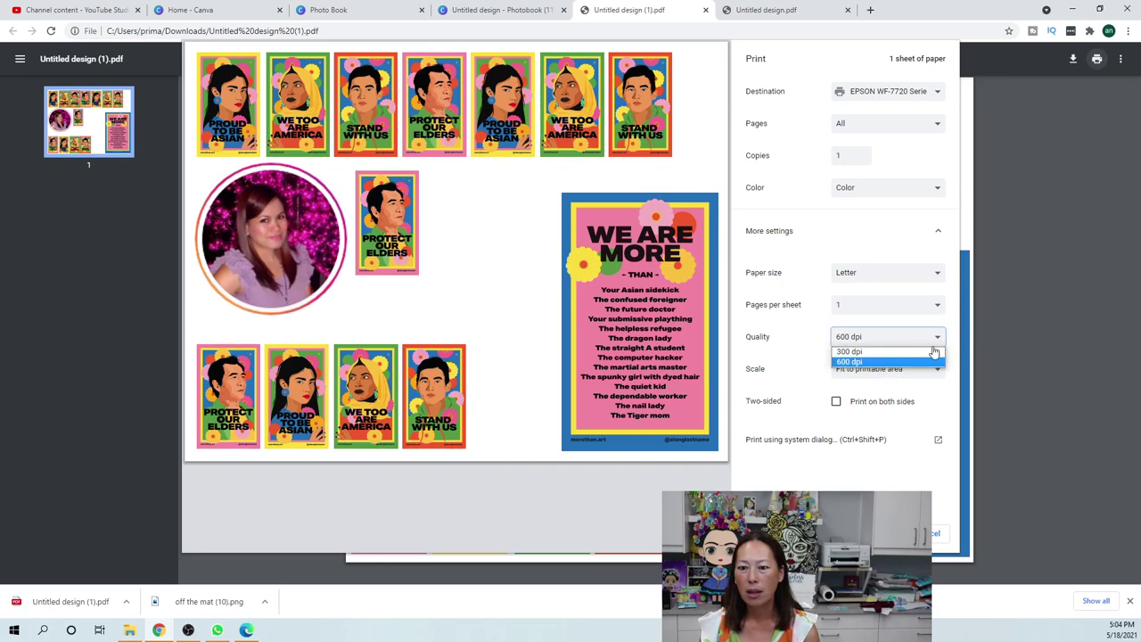
click(936, 412)
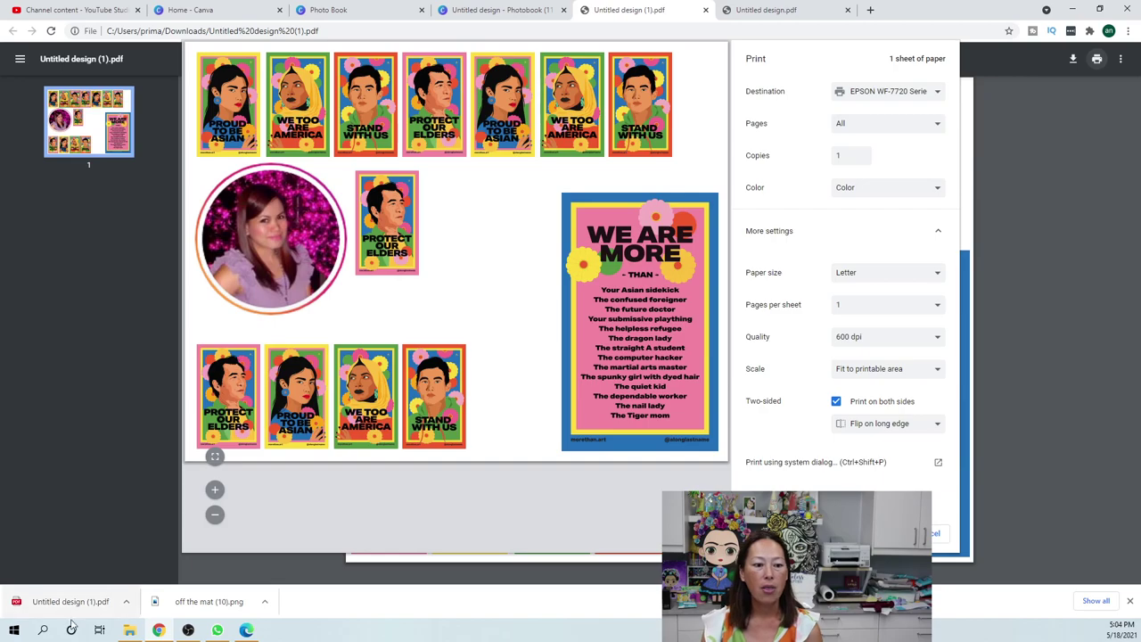
click(43, 631)
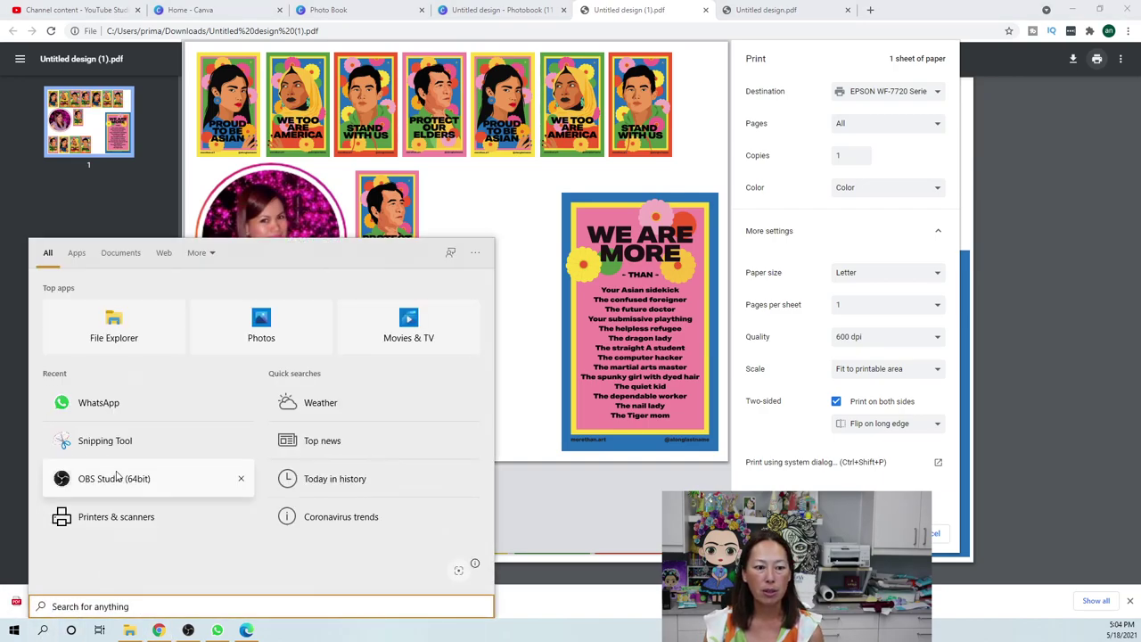
Open the EPSON WF-7720 Series manage page from Printers & scanners and its printing preferences.
click(117, 521)
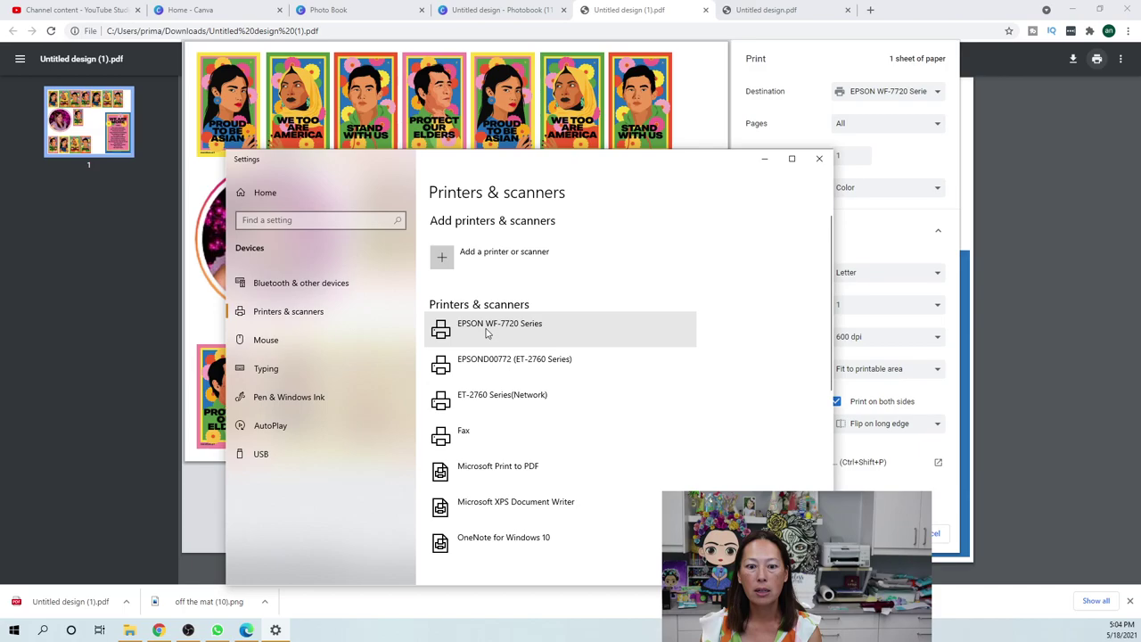
click(486, 333)
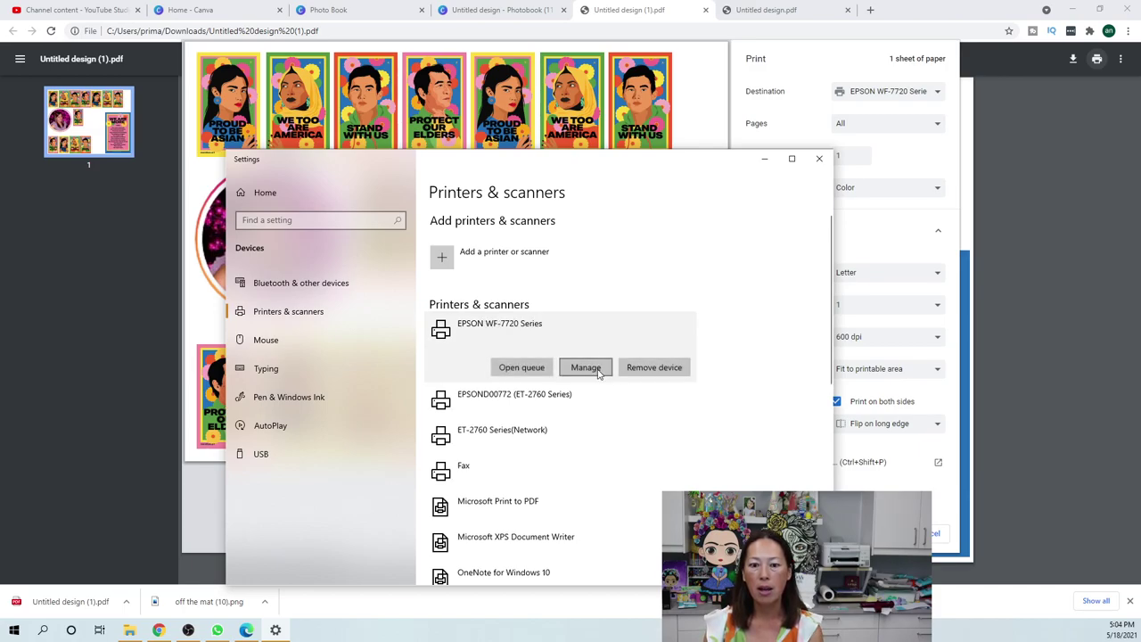
click(586, 367)
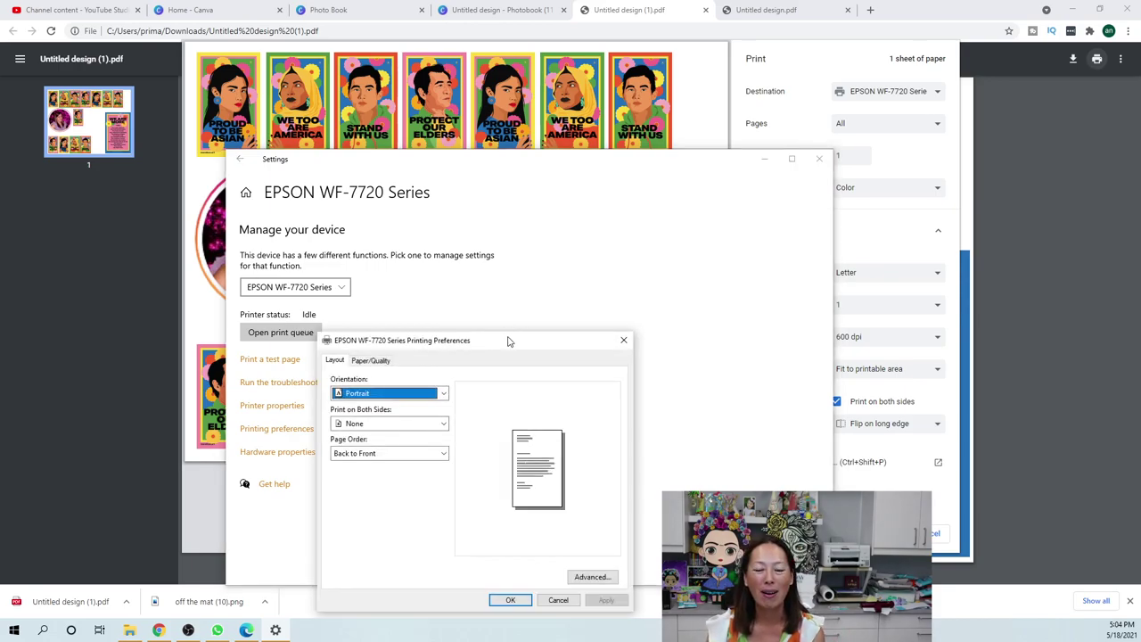
Keep Glossy Paper as the media type on the Paper/Quality tab.
drag(509, 340, 560, 228)
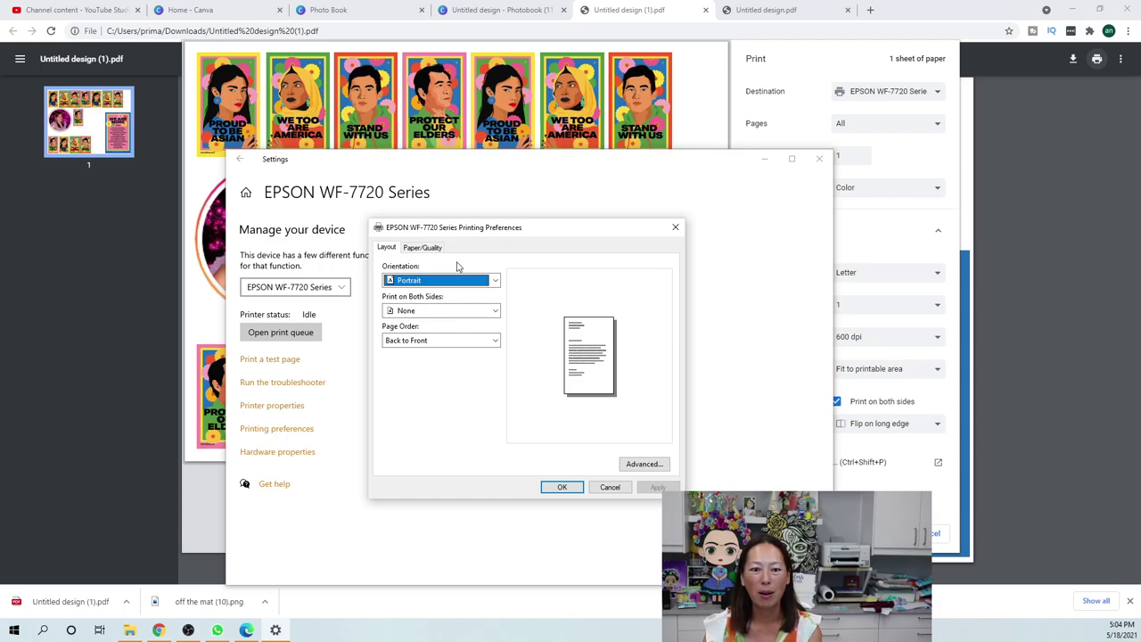
click(426, 249)
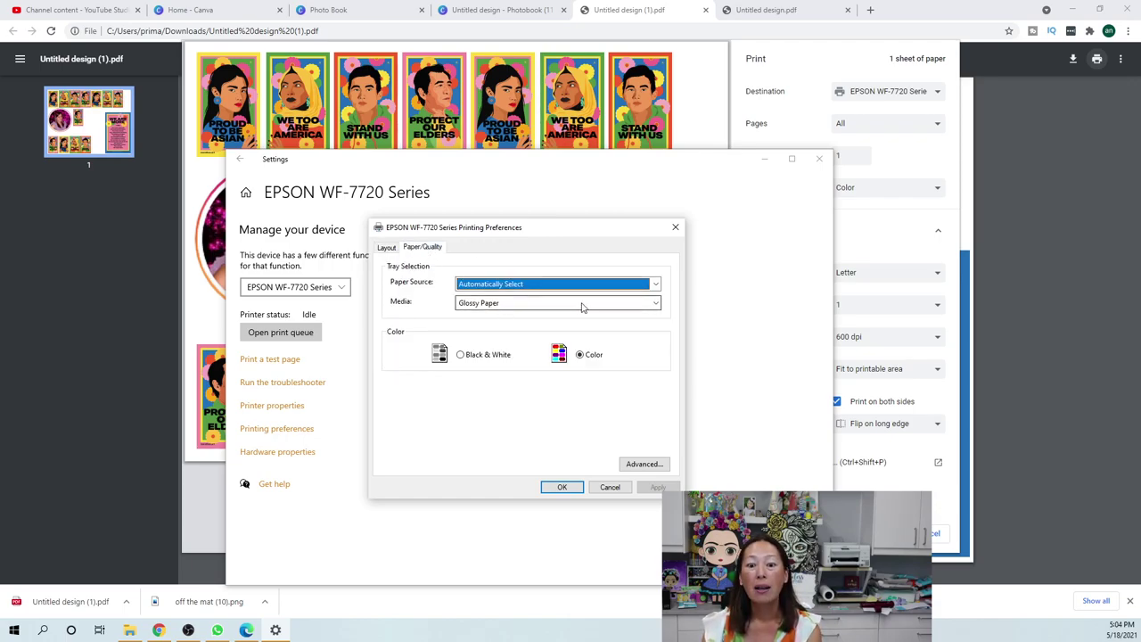
click(656, 303)
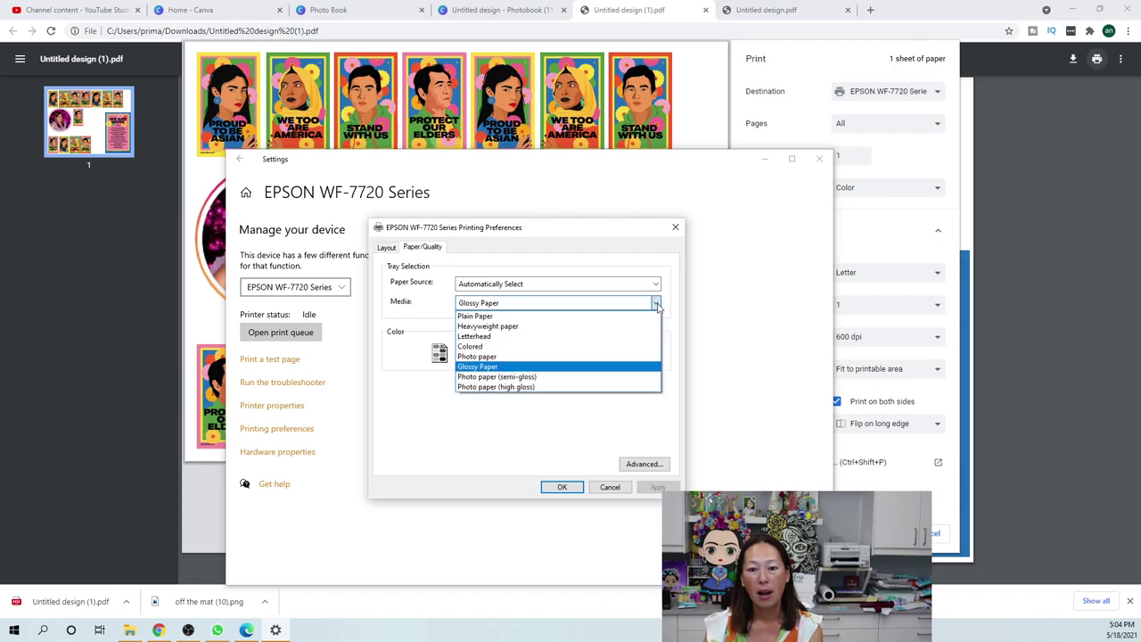
click(560, 368)
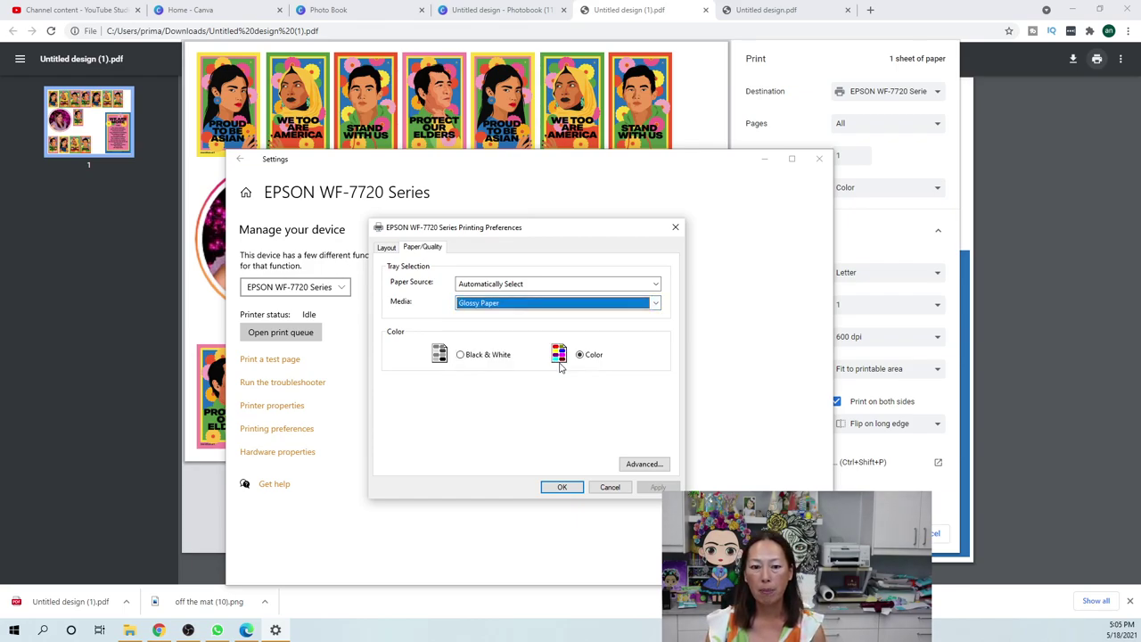
Set the advanced output quality to High quality and close Printing Preferences.
click(644, 464)
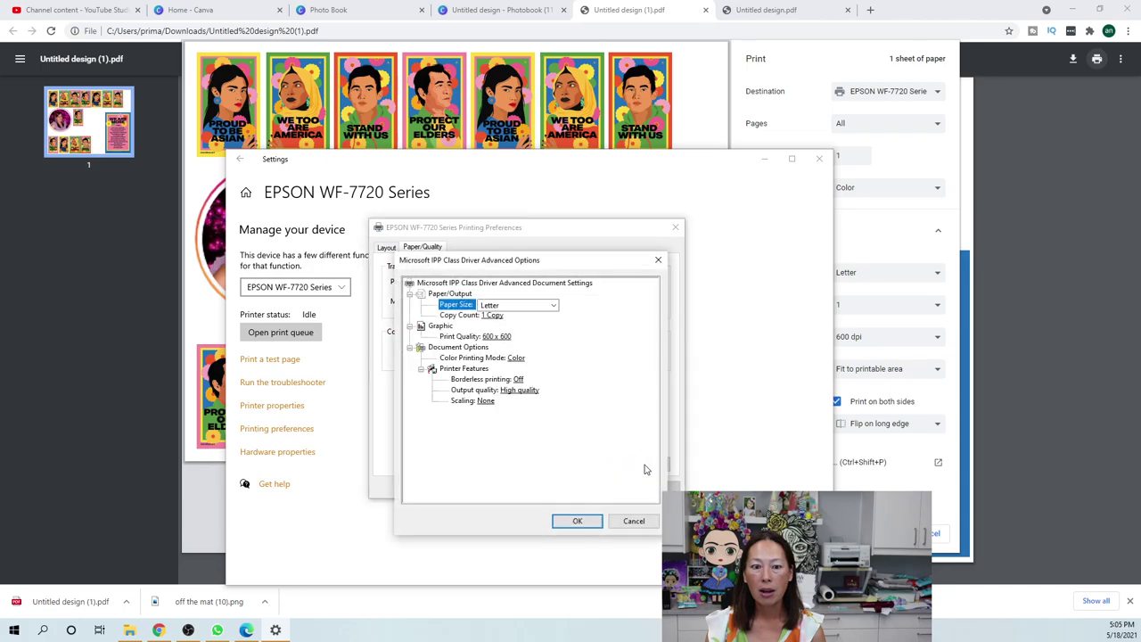
click(524, 392)
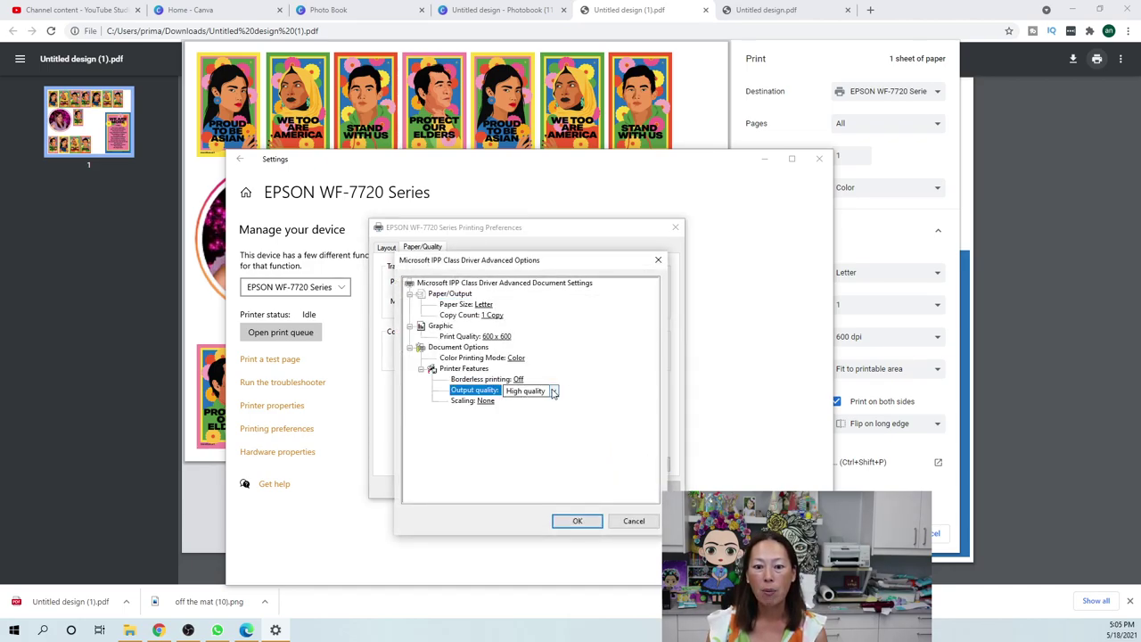
click(552, 391)
click(546, 414)
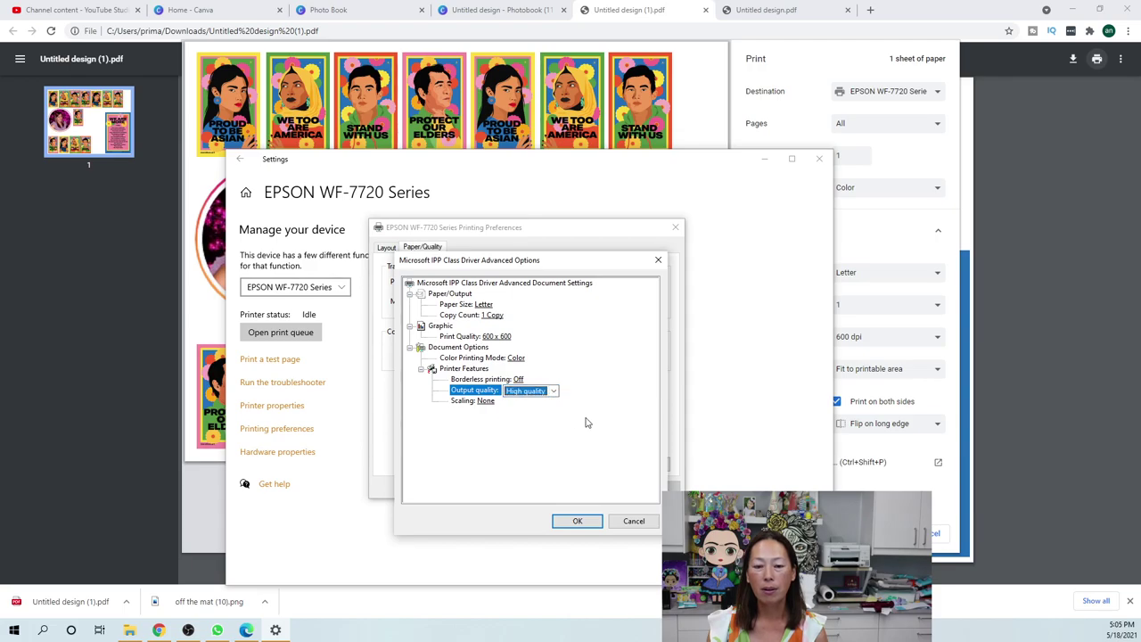
click(580, 521)
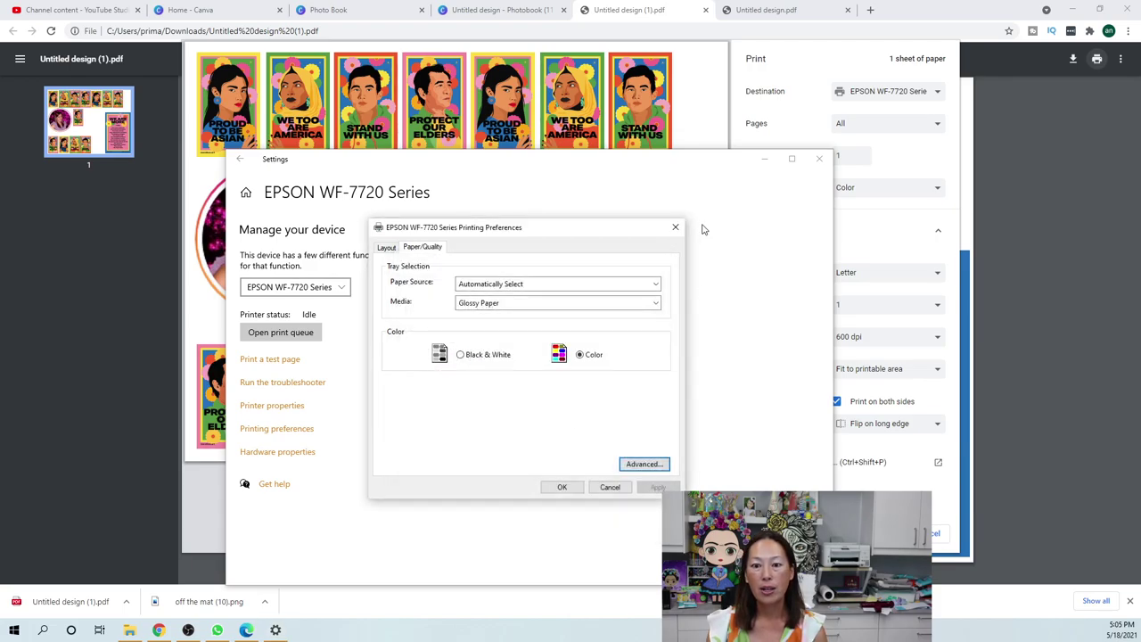
click(675, 227)
Close Windows Settings to return to Chrome's print preview of the sticker sheet.
click(820, 159)
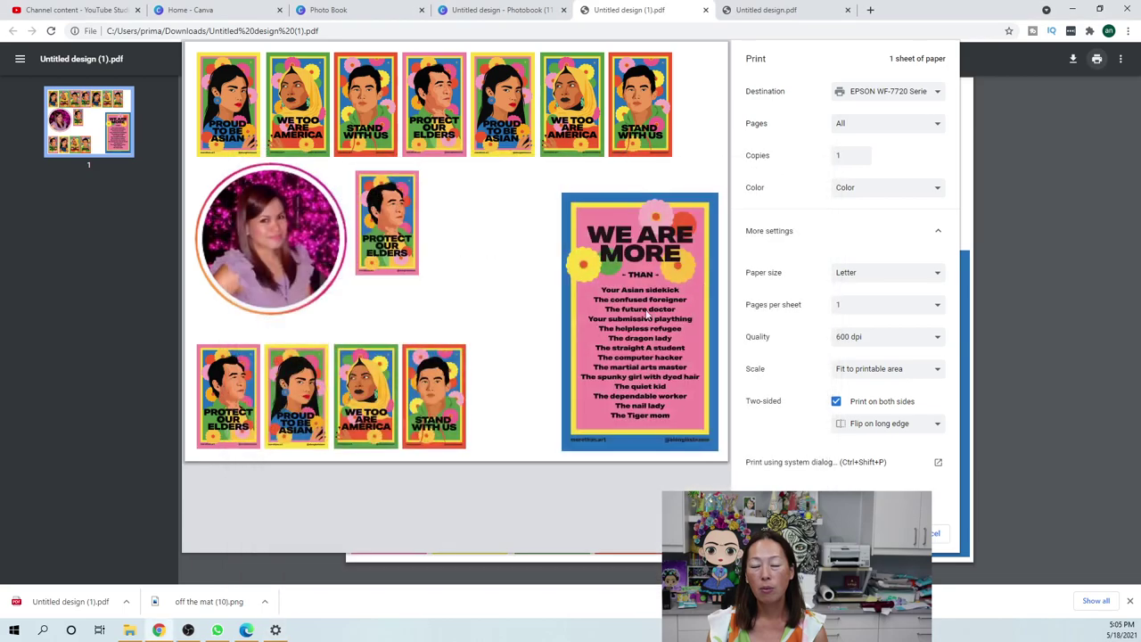